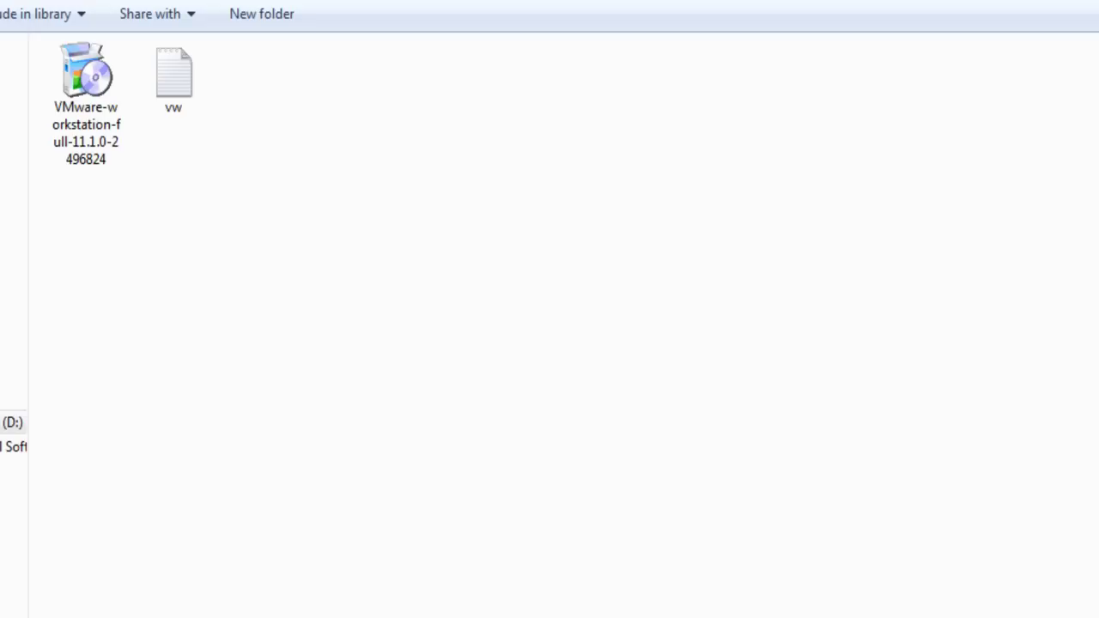
# Toggle the folder view between list and icon layouts, then launch the VMware-workstation-full installer
pyautogui.click(543, 337)
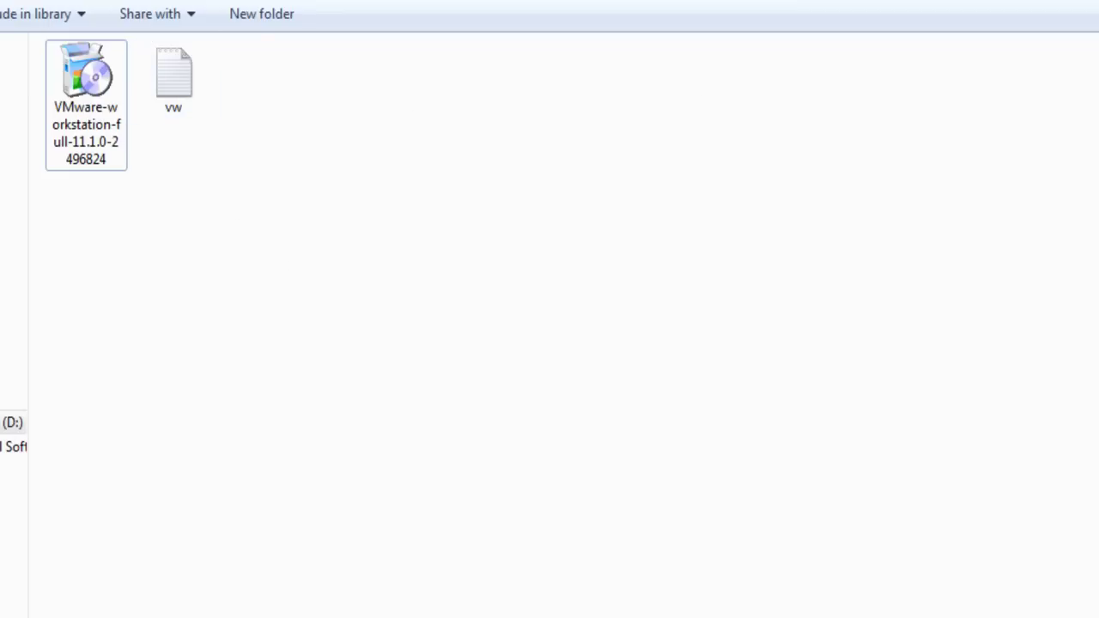
pyautogui.hotkey('ctrl', 'shift', '5')
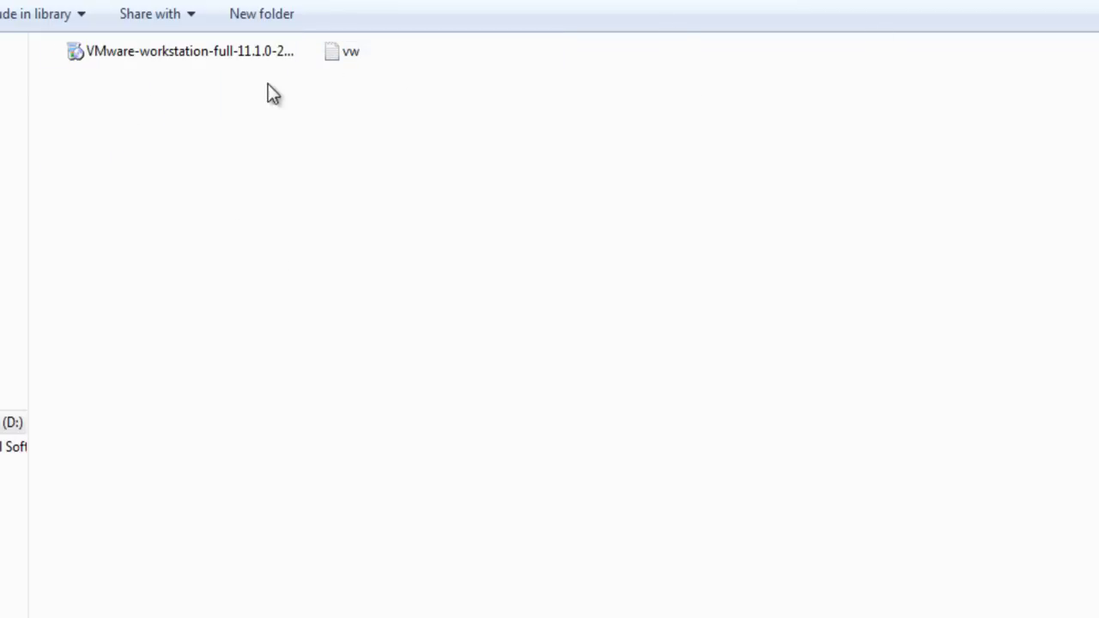
pyautogui.click(251, 51)
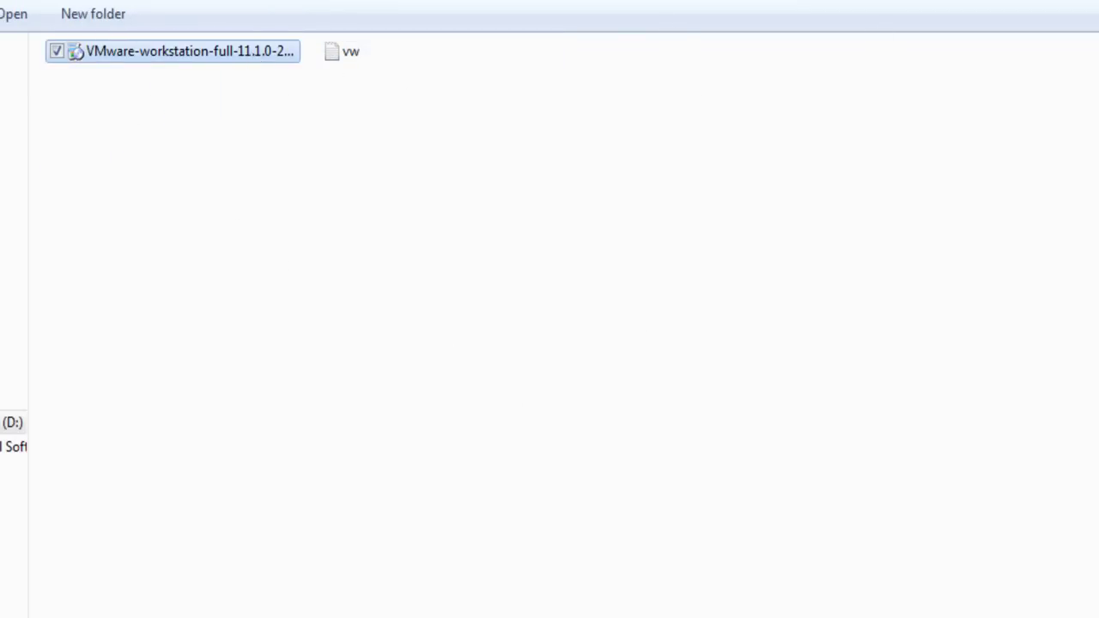
pyautogui.hotkey('ctrl', 'shift', '3')
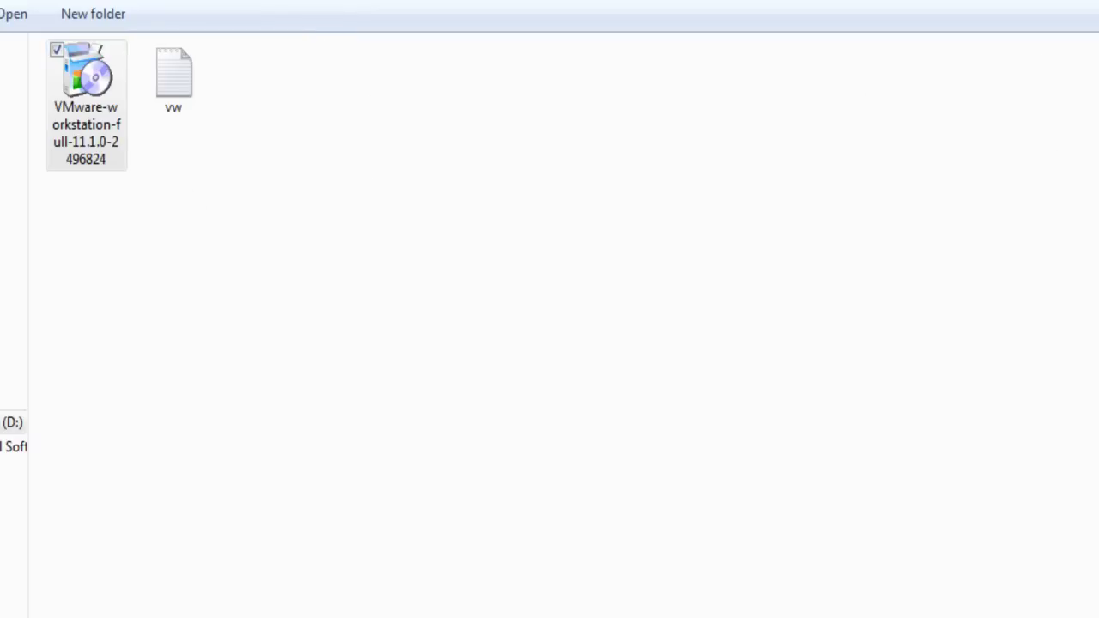
pyautogui.hotkey('ctrl', 'shift', '2')
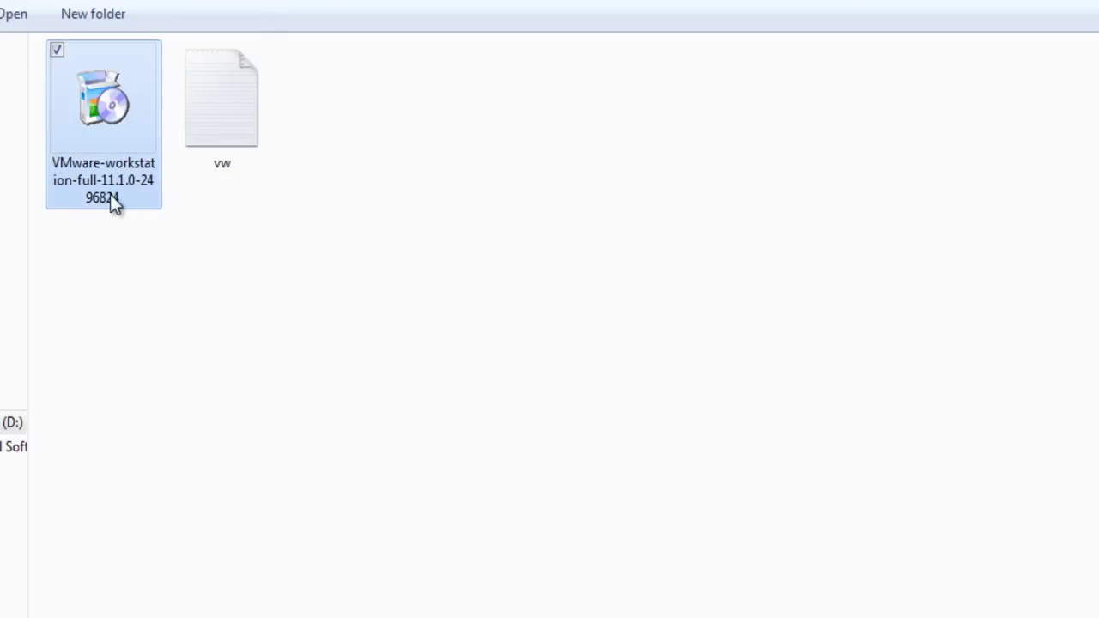
pyautogui.click(282, 209)
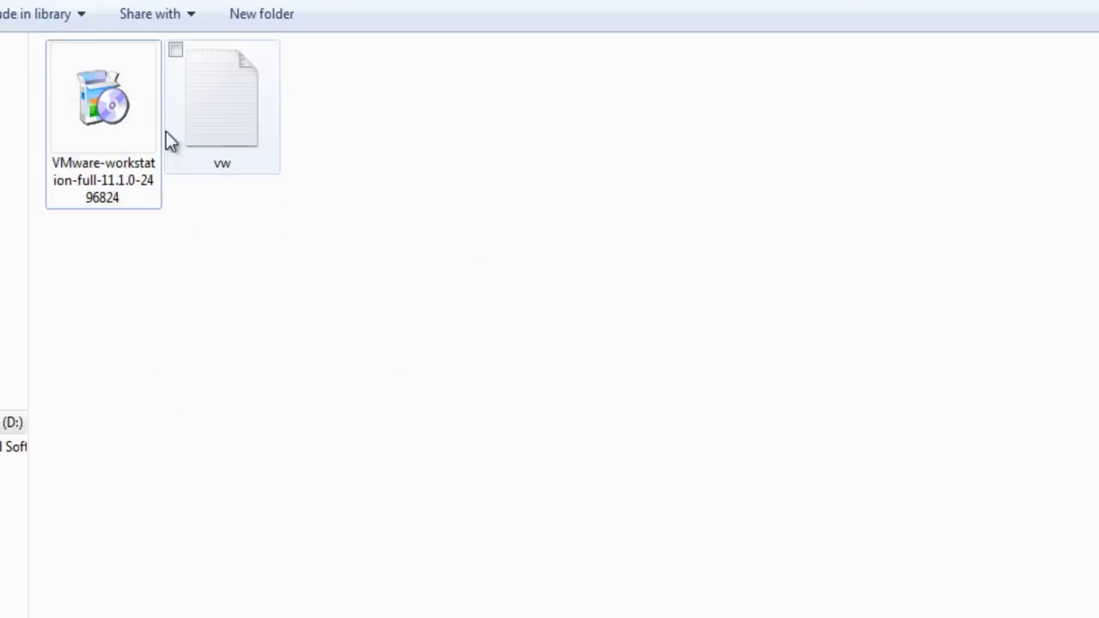
pyautogui.click(105, 103)
pyautogui.doubleClick(105, 103)
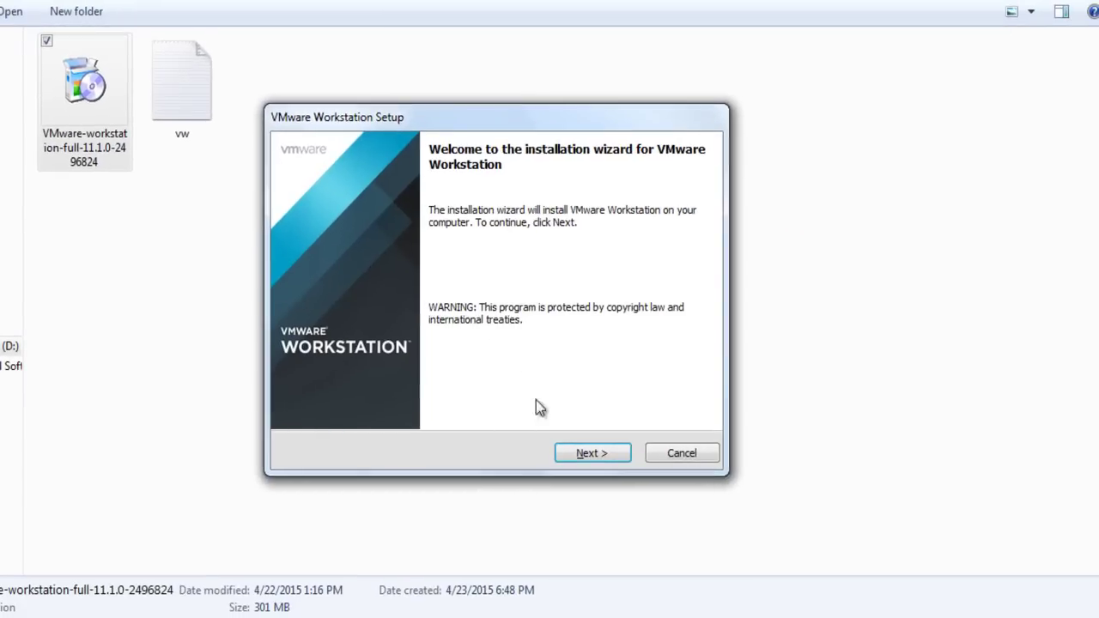
# Accept the license agreement and choose a Typical install in the default folder
pyautogui.click(591, 453)
pyautogui.click(412, 393)
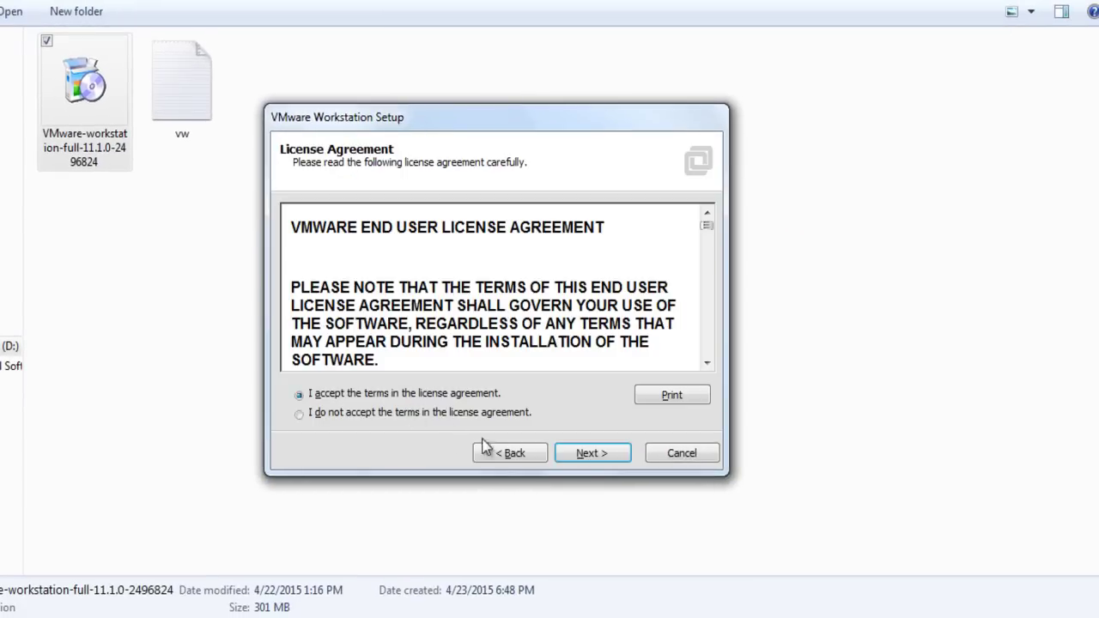
pyautogui.click(589, 455)
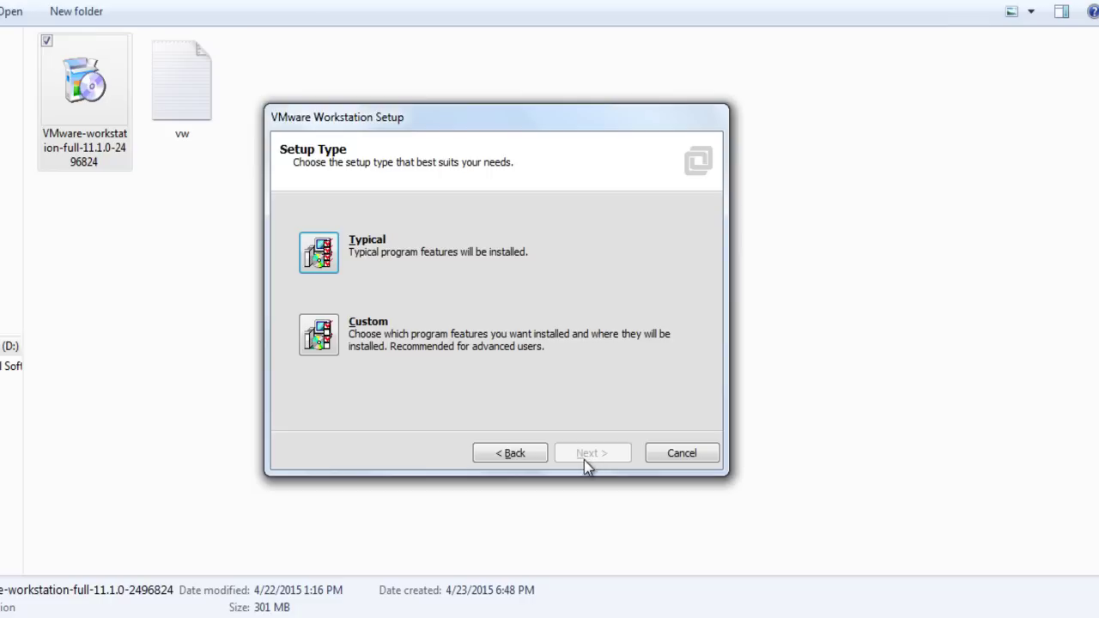
pyautogui.click(332, 259)
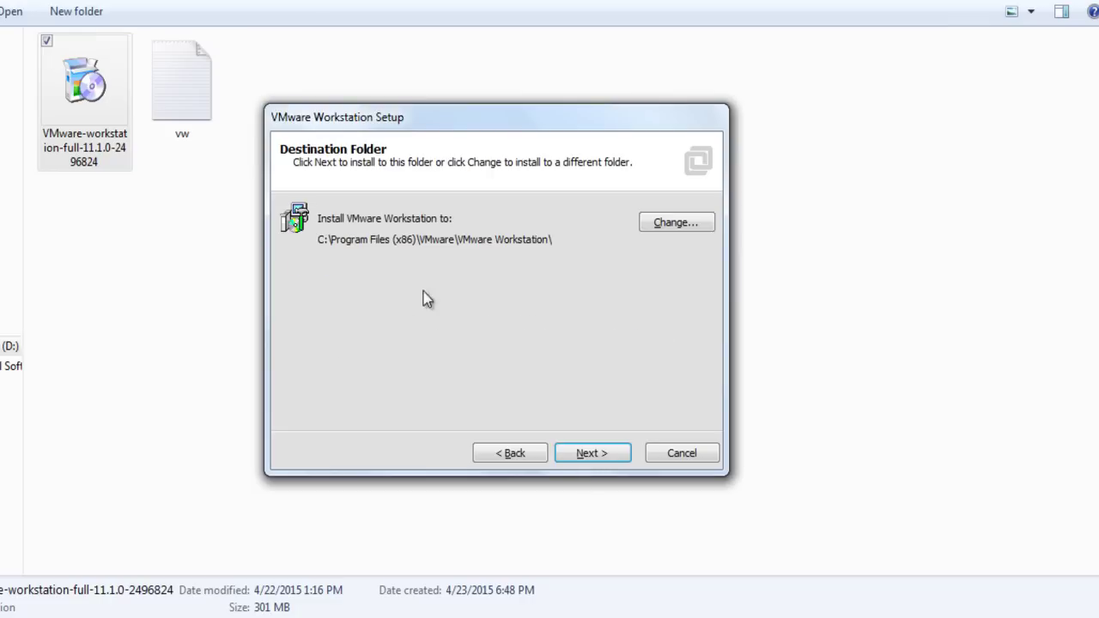
pyautogui.click(584, 453)
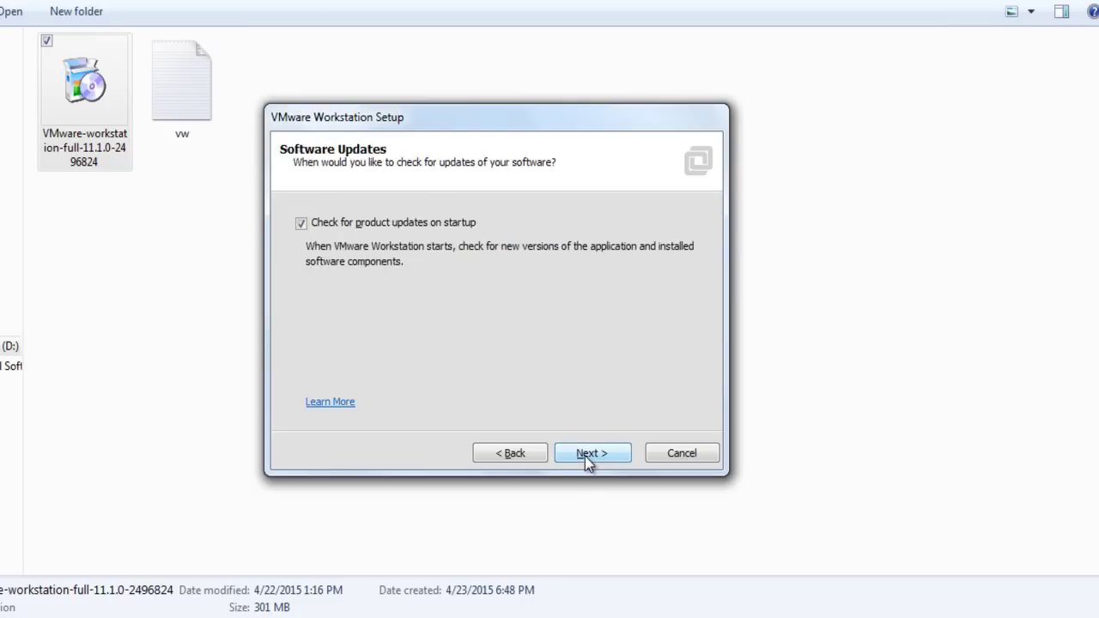
# Turn off update checks, usage feedback and the Start Menu shortcut, then start installing
pyautogui.click(302, 223)
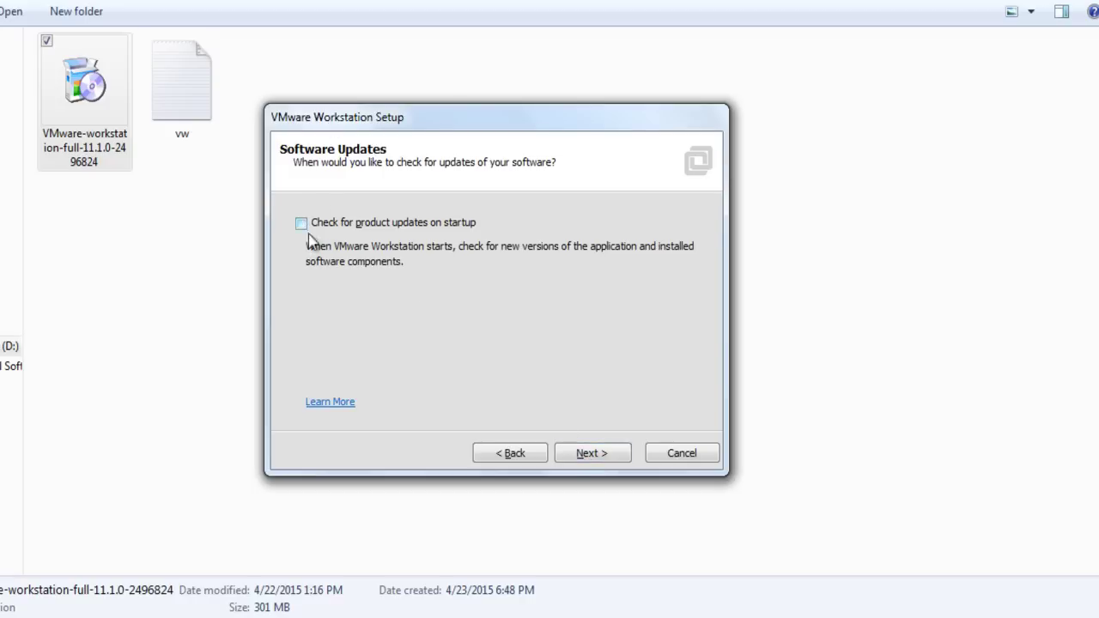
pyautogui.click(591, 455)
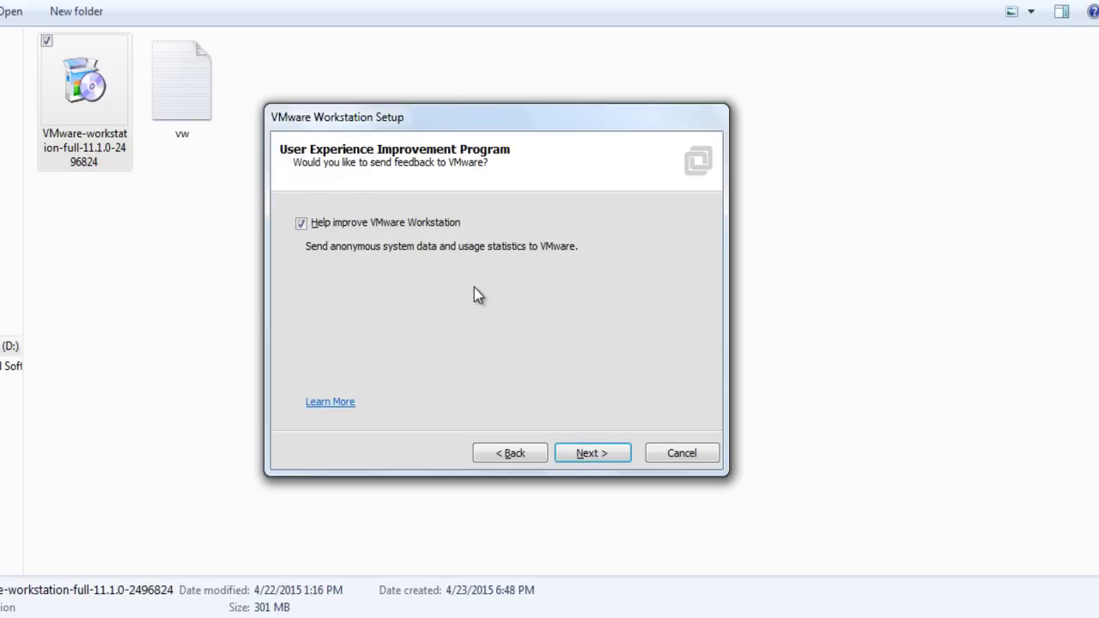
pyautogui.click(302, 223)
pyautogui.click(593, 457)
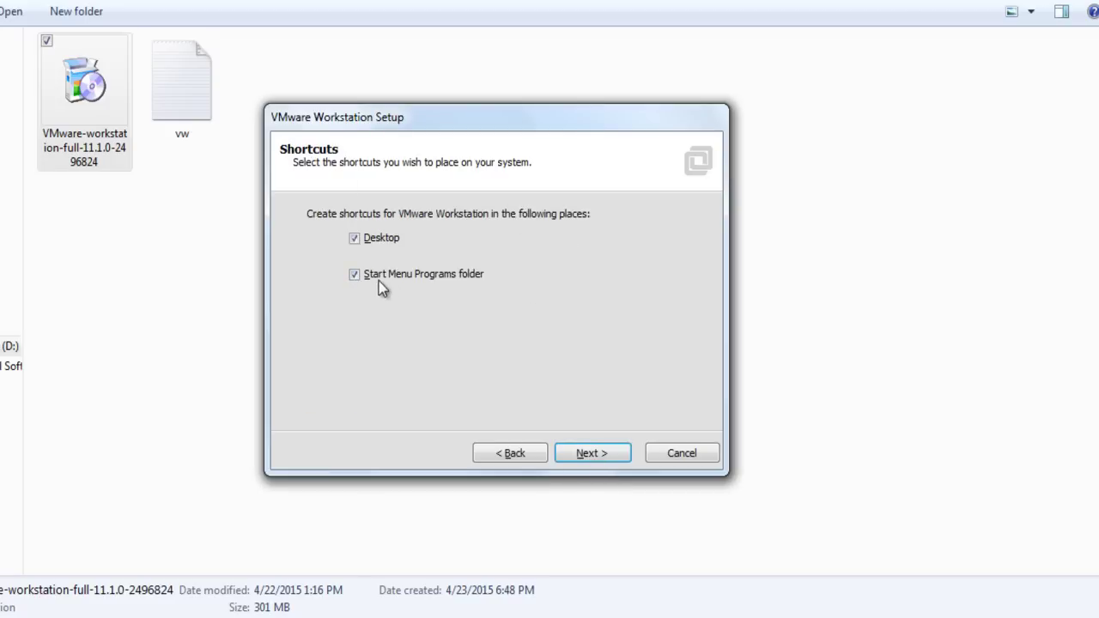
pyautogui.click(379, 278)
pyautogui.click(596, 455)
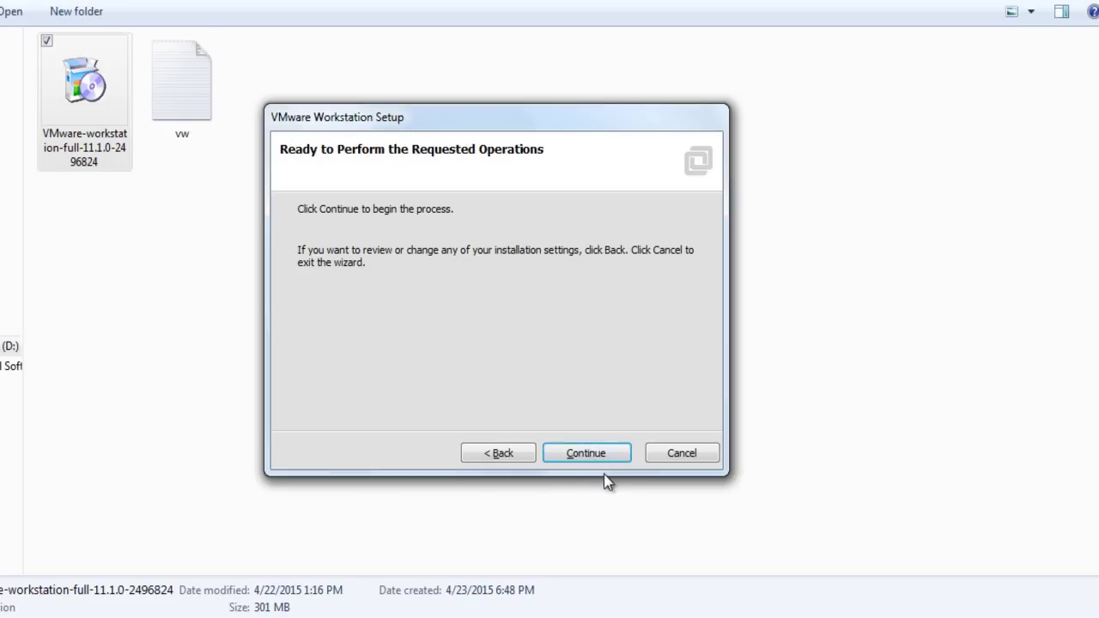
pyautogui.click(596, 457)
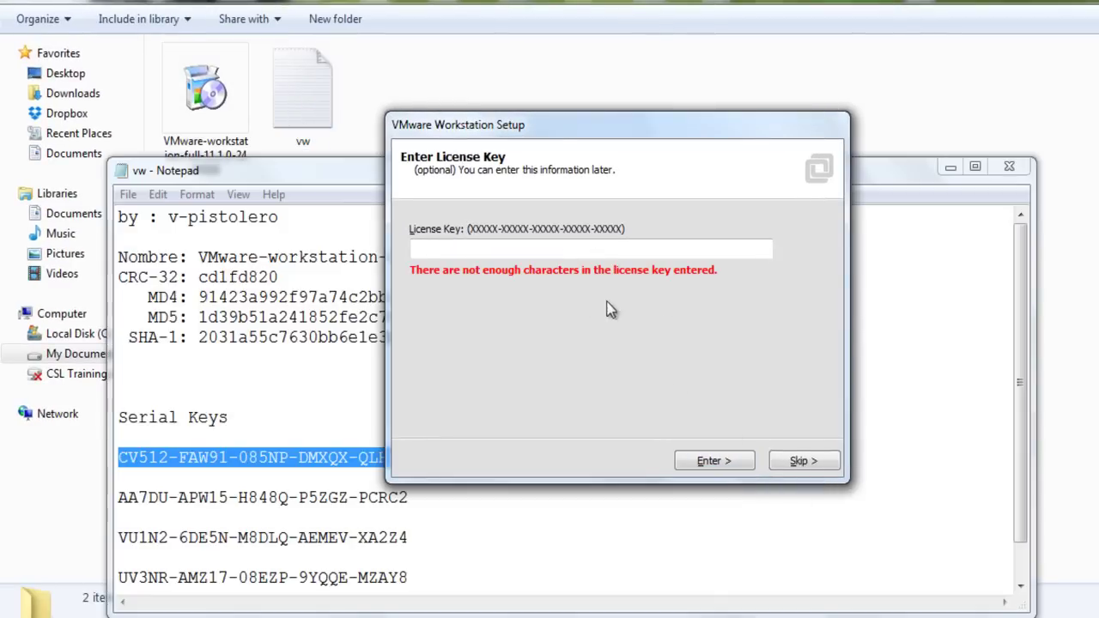
# Enter the license key to finish setup, then close the vw notes file
pyautogui.moveTo(552, 125); pyautogui.dragTo(527, 49)
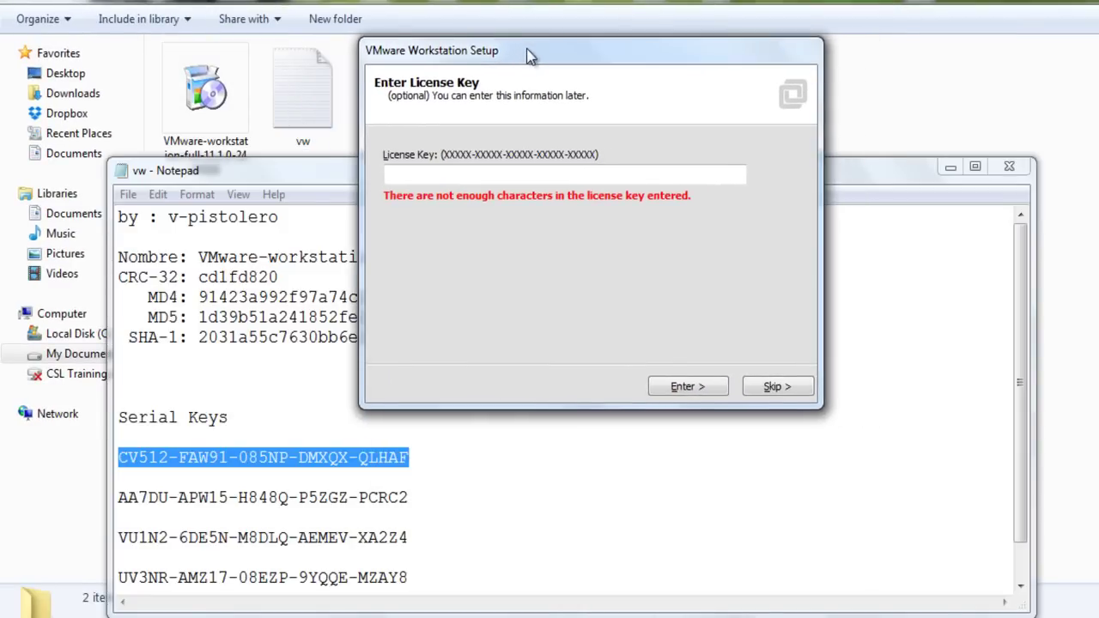
pyautogui.click(476, 174)
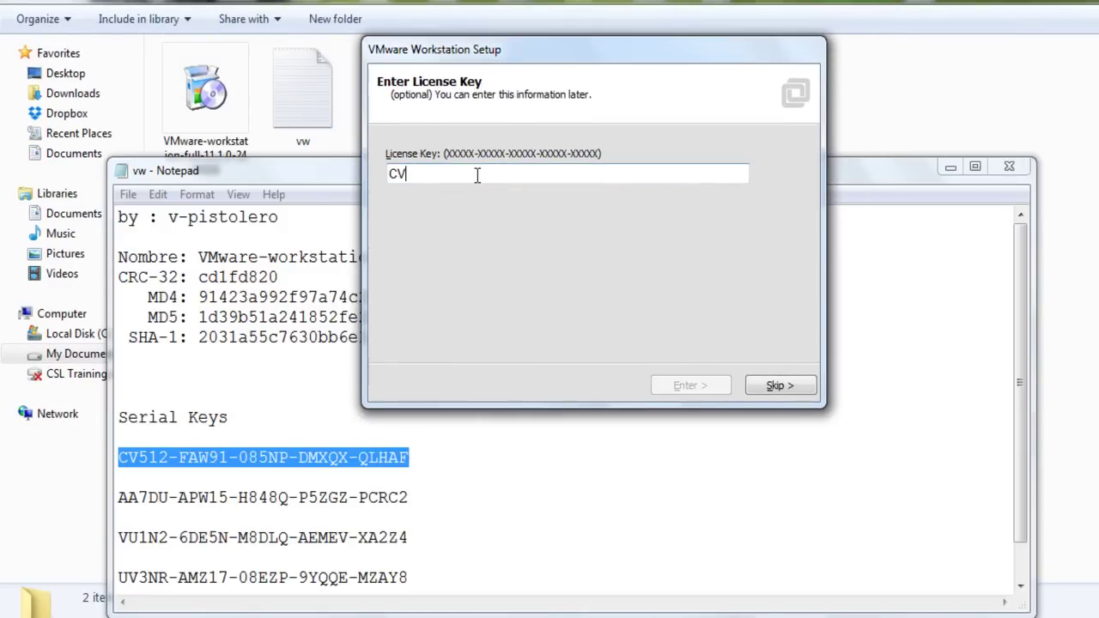
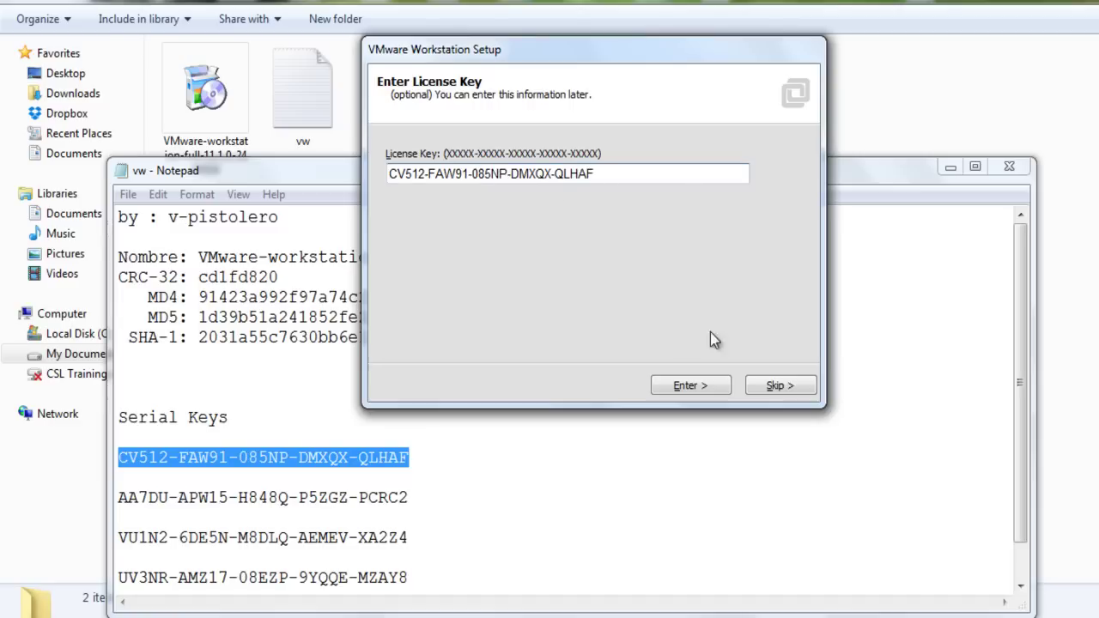
pyautogui.click(692, 389)
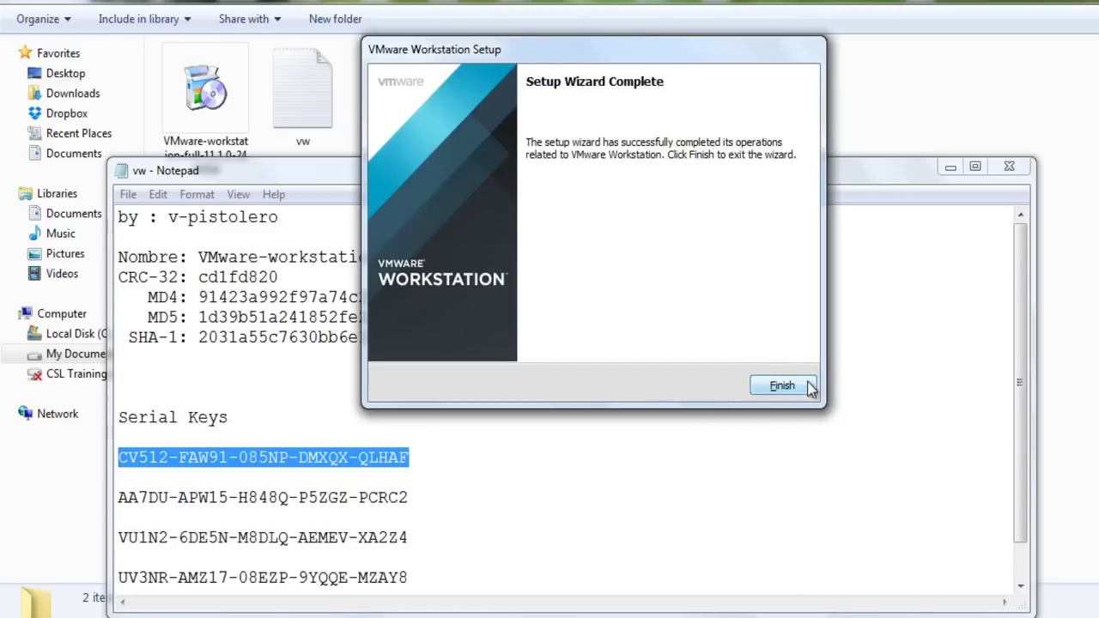
pyautogui.click(783, 385)
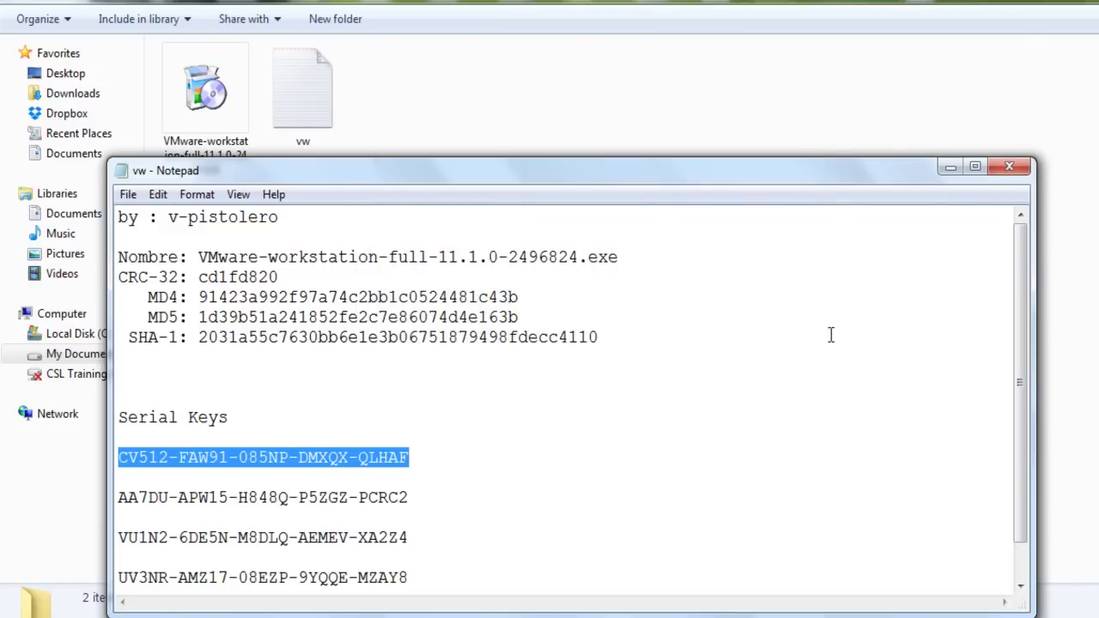
pyautogui.click(1013, 167)
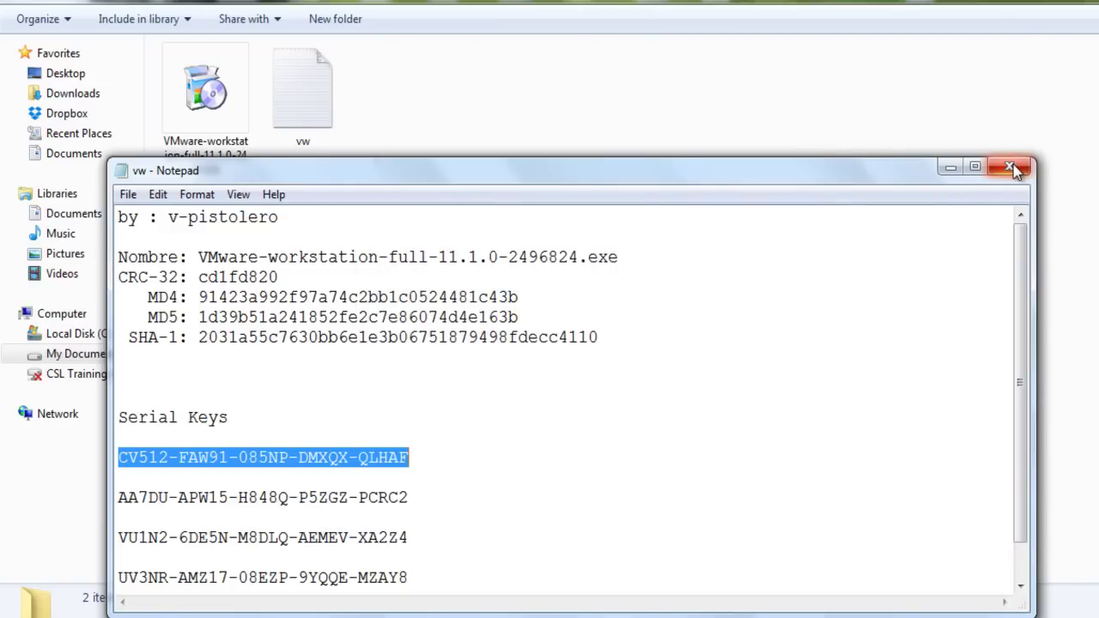
pyautogui.click(1010, 166)
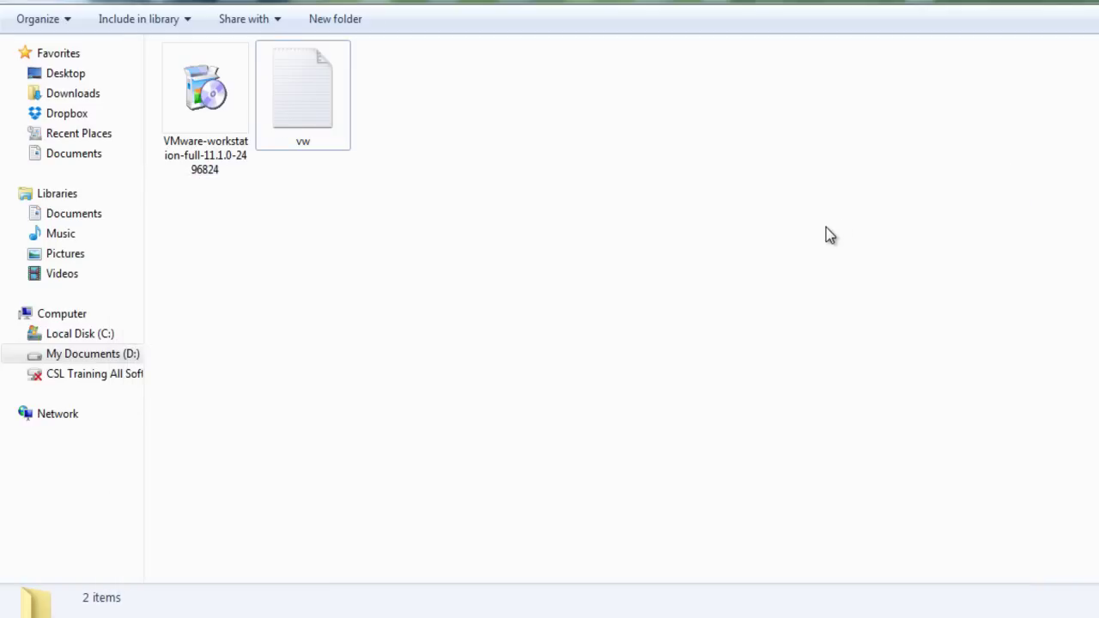
# Launch VMware Workstation from the Start menu and show its Home tab
pyautogui.press('super')
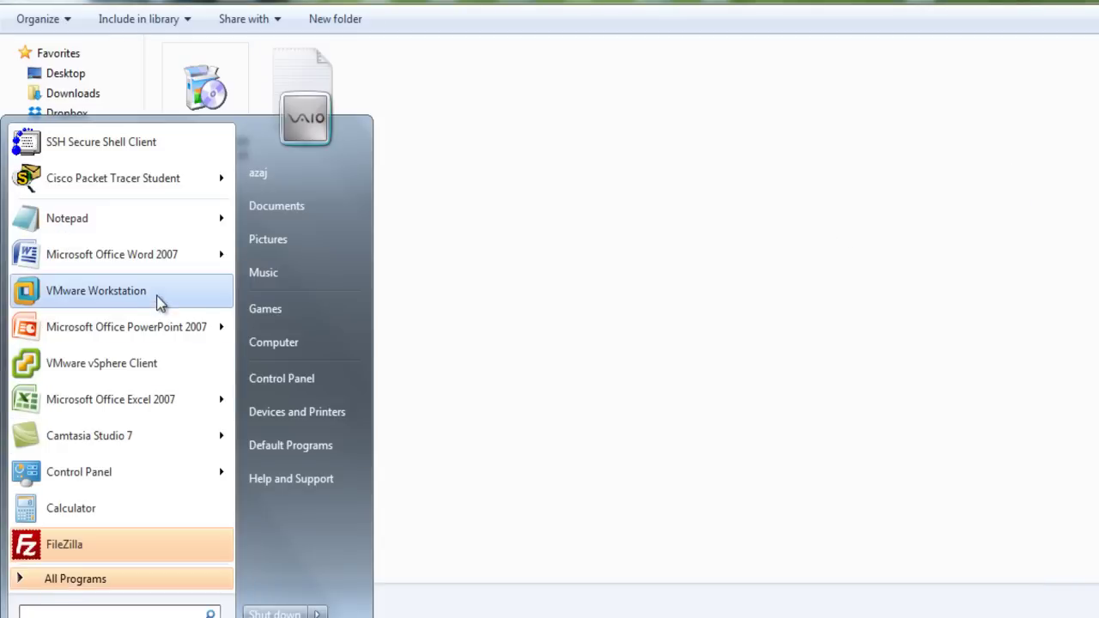
pyautogui.click(138, 293)
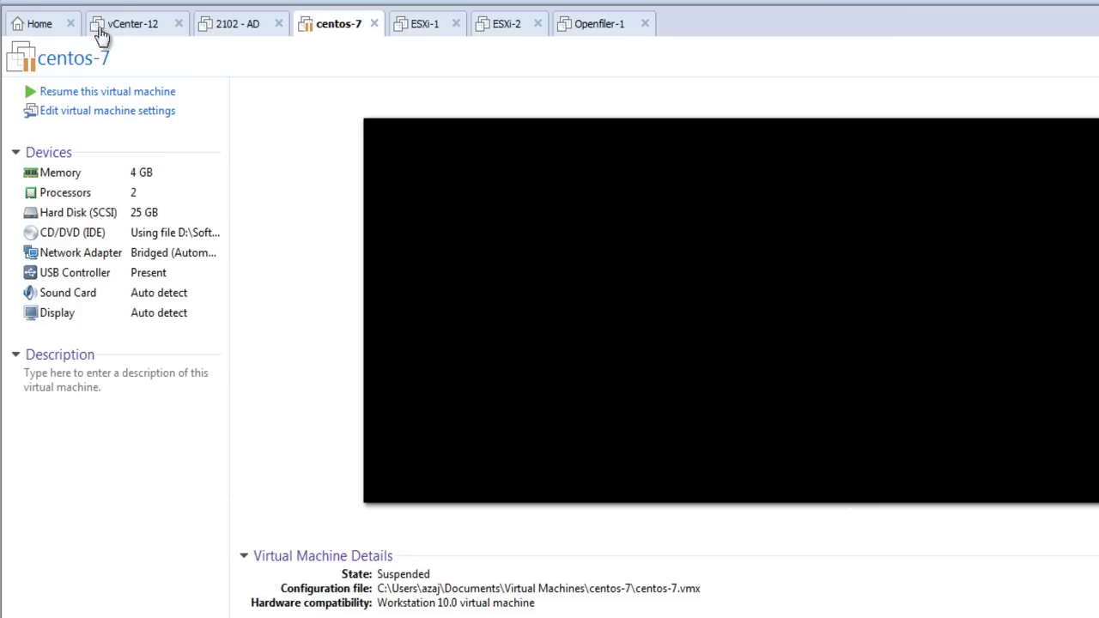
pyautogui.click(30, 23)
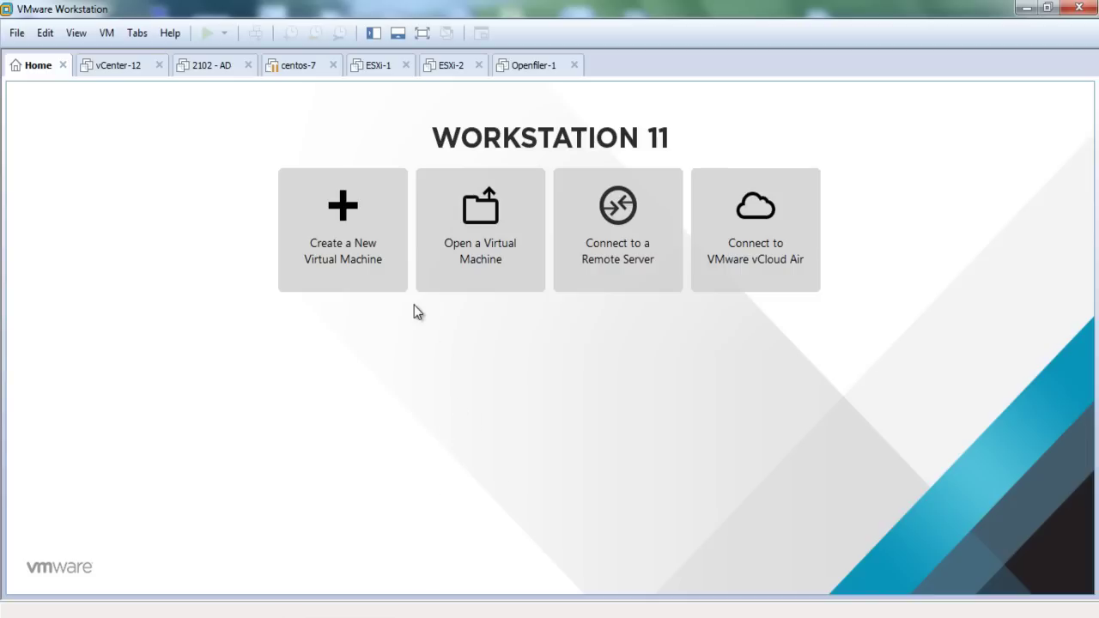
# Start a Custom new virtual machine with Workstation 11.0 compatibility, installing the OS later
pyautogui.click(367, 241)
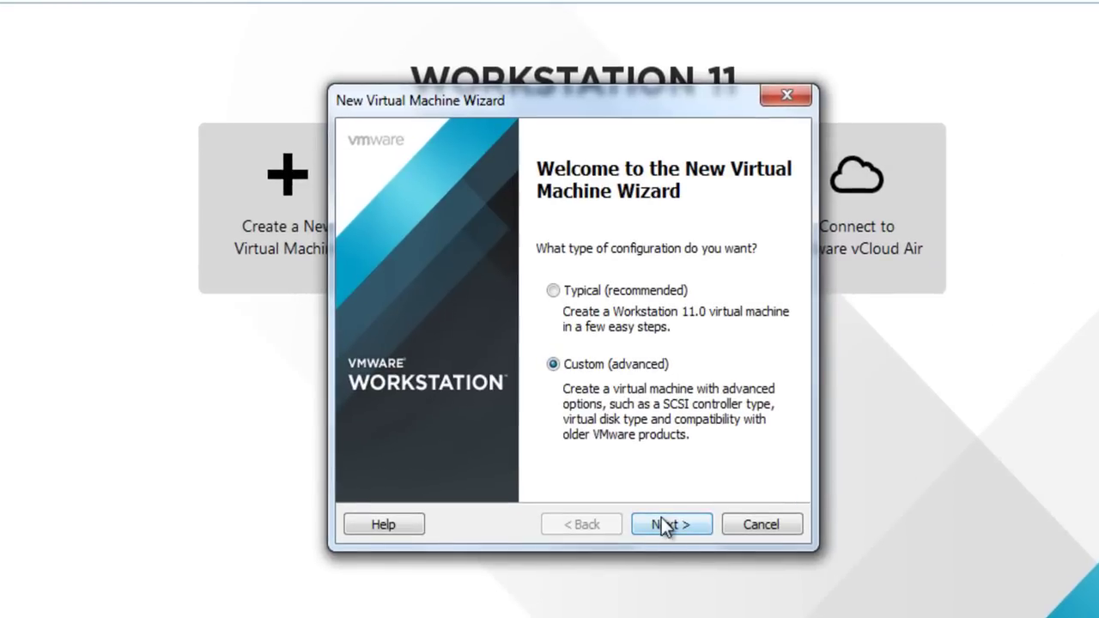
pyautogui.click(664, 524)
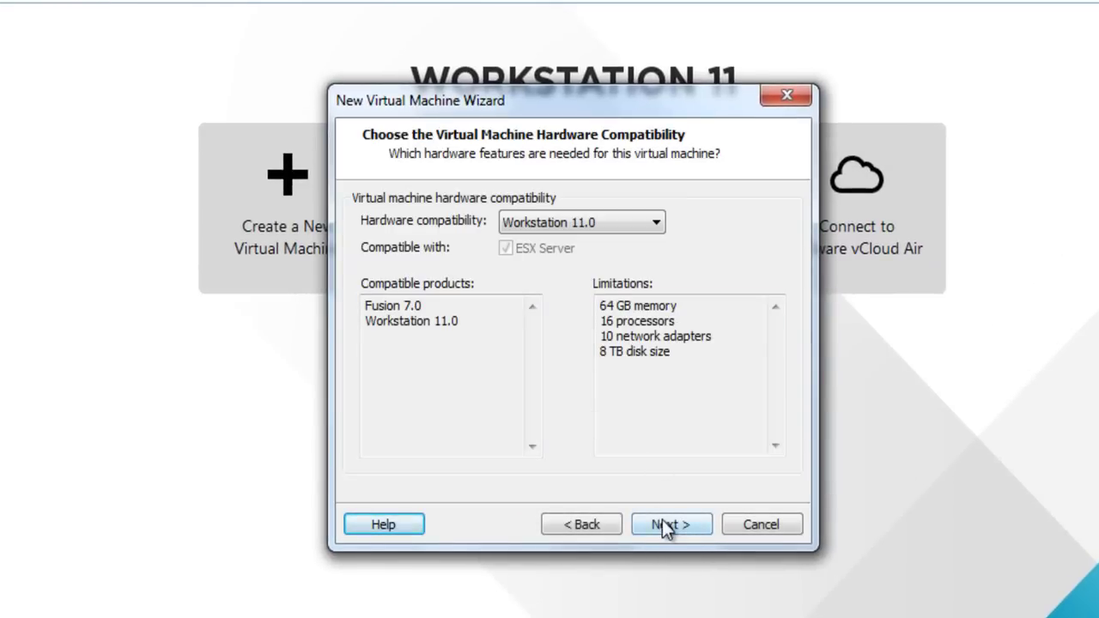
pyautogui.click(662, 524)
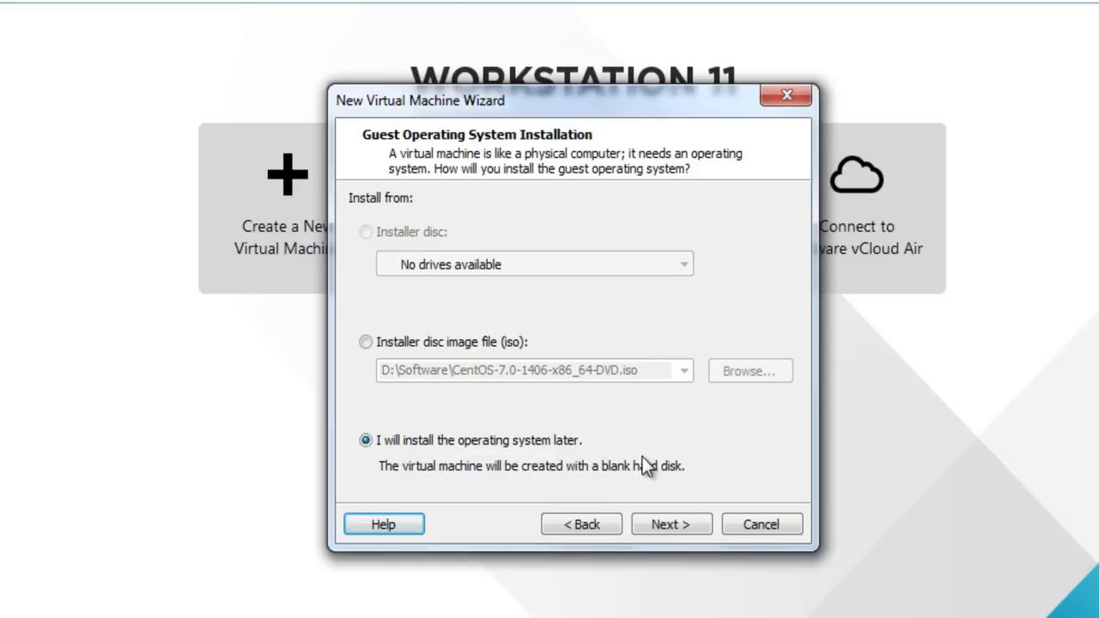
pyautogui.click(671, 524)
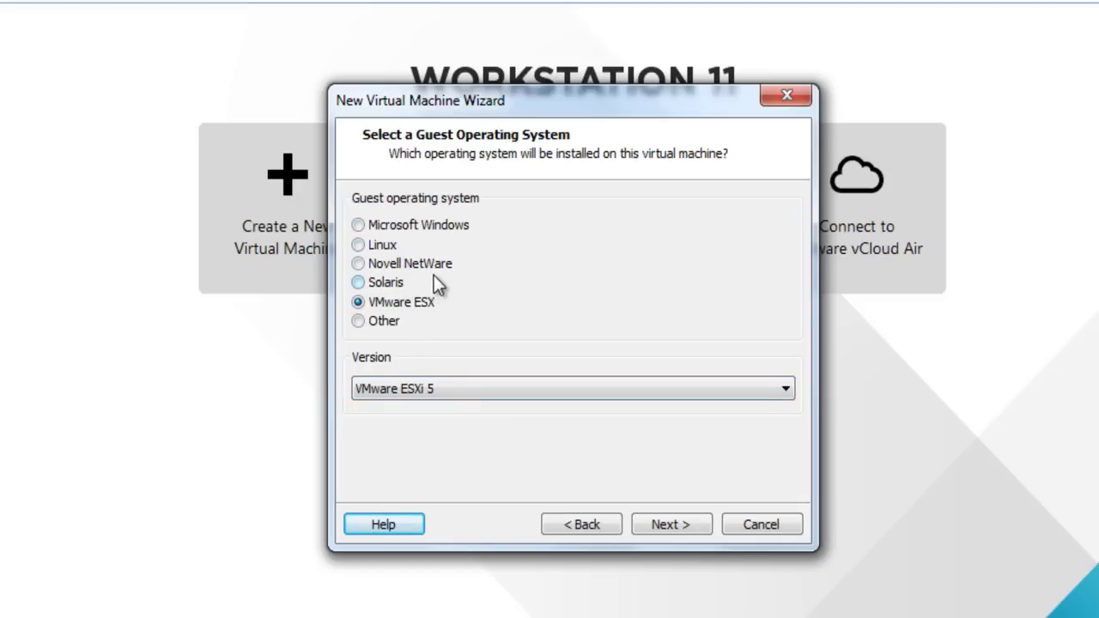
# Set the guest OS to Linux, version Red Hat Enterprise Linux 7 64-bit
pyautogui.click(365, 246)
pyautogui.click(597, 386)
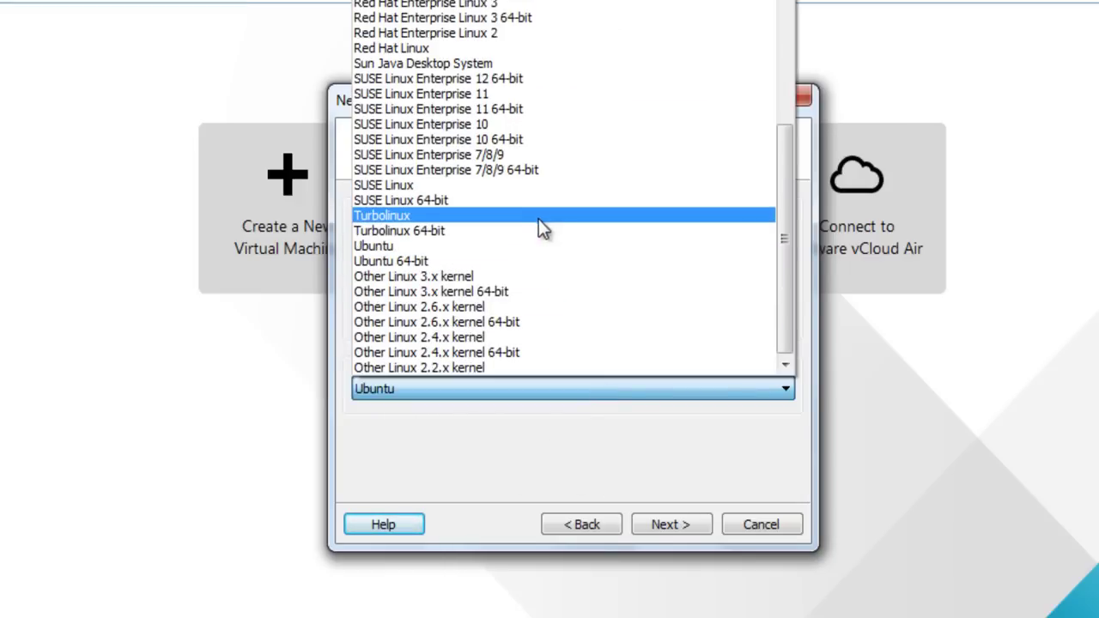
pyautogui.scroll(1, 543, 222)
pyautogui.scroll(7, 542, 222)
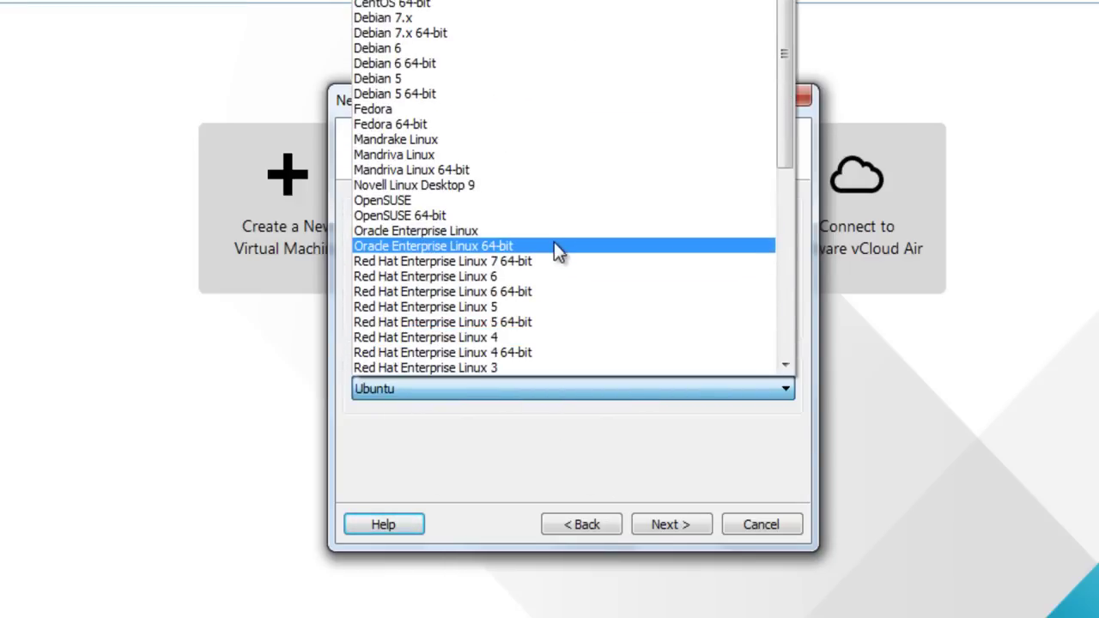
pyautogui.scroll(-5, 554, 255)
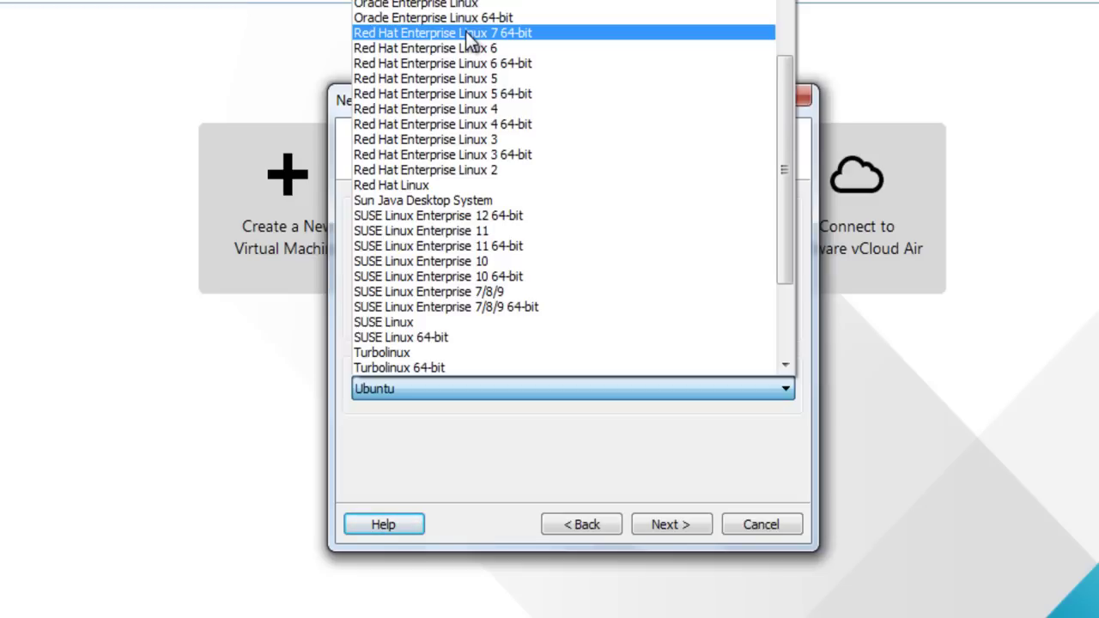
pyautogui.click(469, 34)
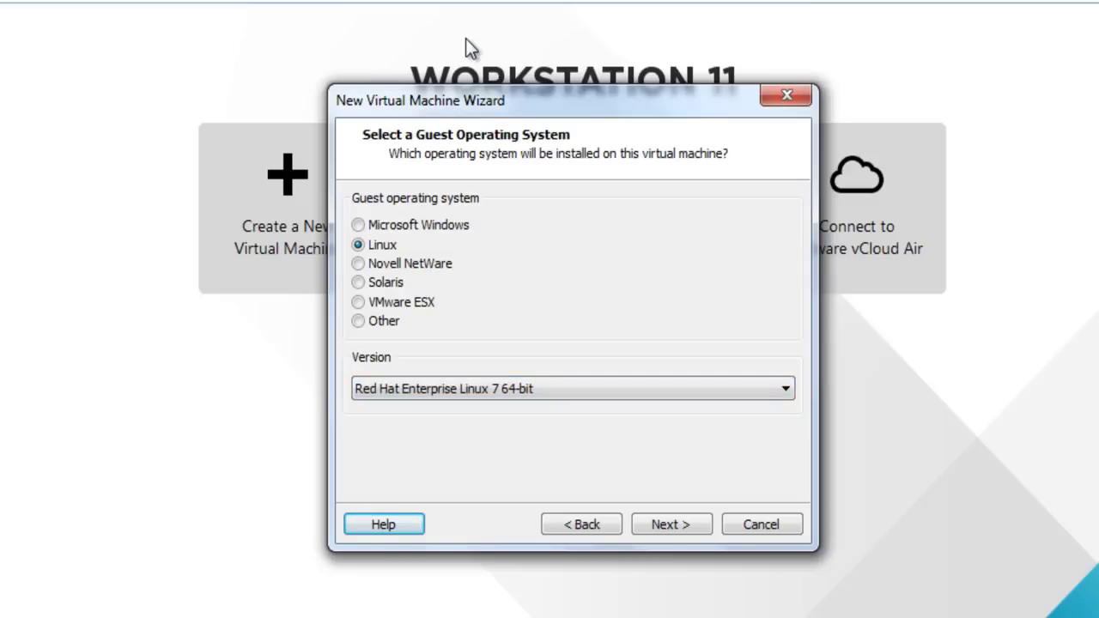
pyautogui.click(664, 525)
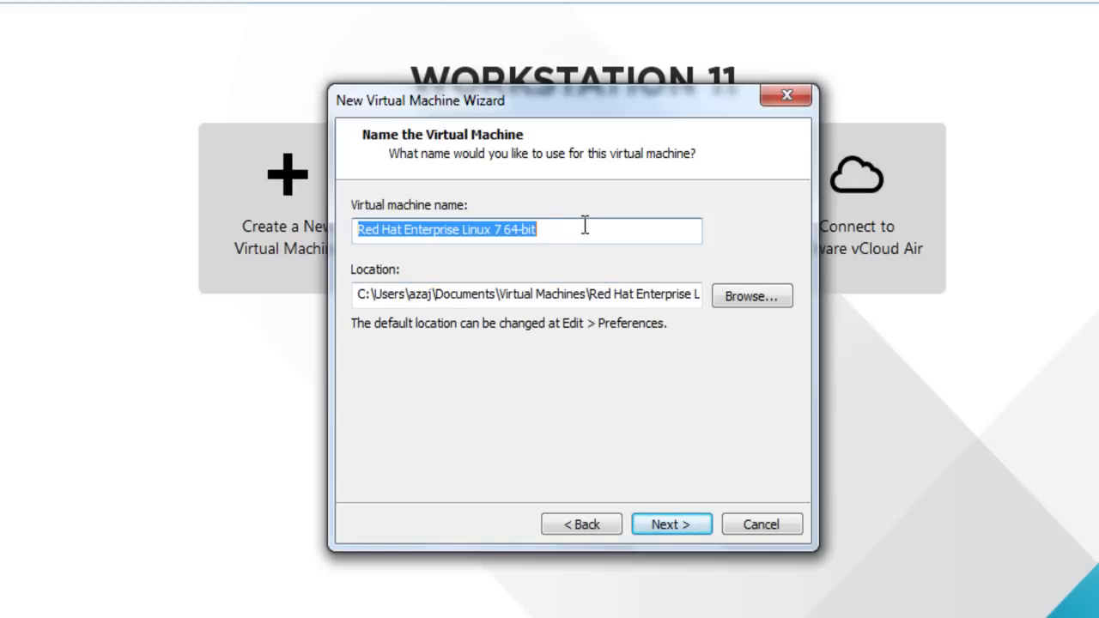
# Name the virtual machine DesktopX
pyautogui.write('Desk')
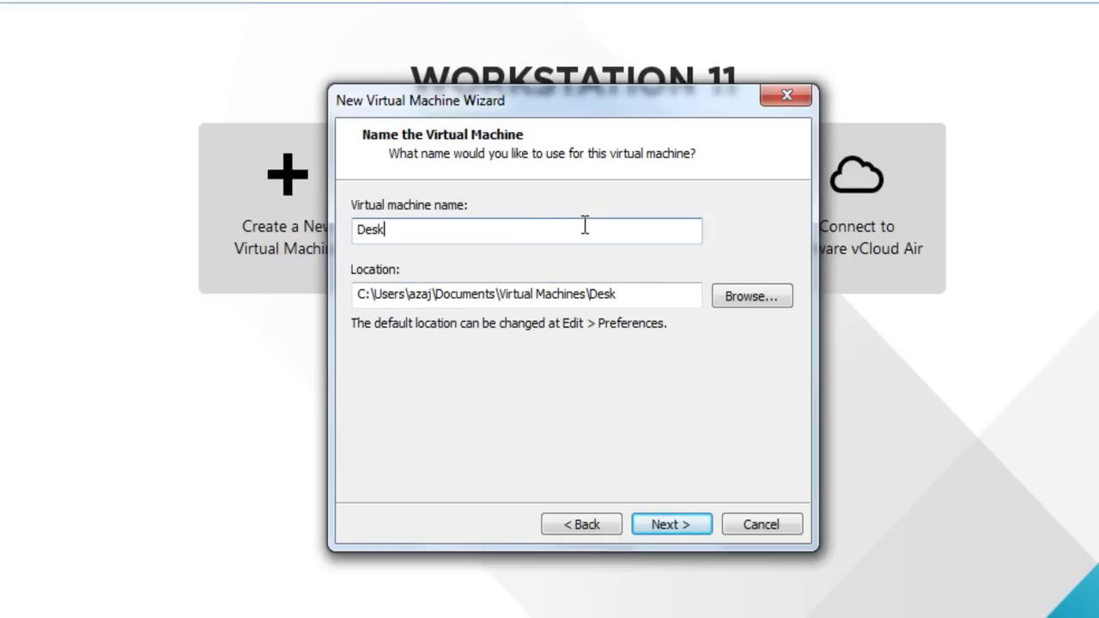
pyautogui.write('topX')
pyautogui.click(673, 525)
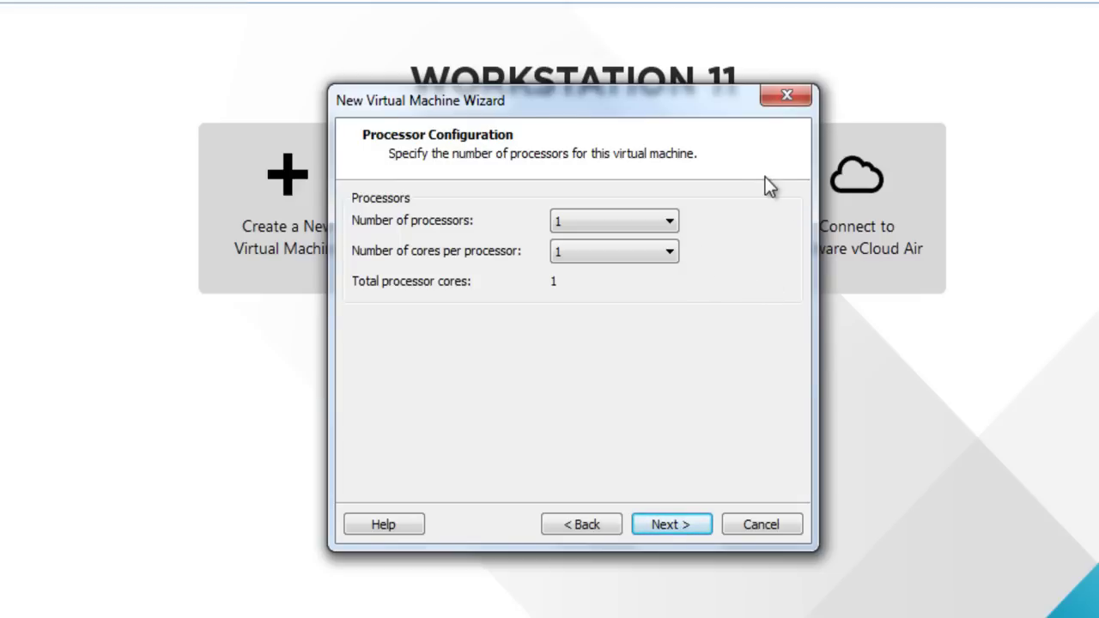
# Keep 1 processor with 1 core and set memory to about 1780 MB
pyautogui.click(679, 524)
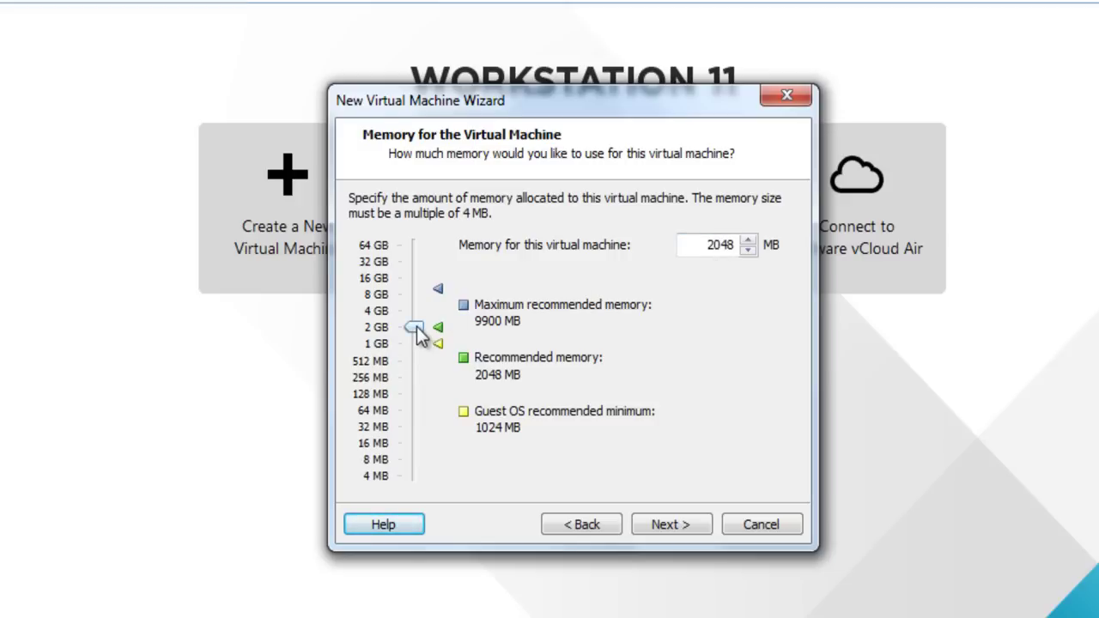
pyautogui.moveTo(416, 327); pyautogui.dragTo(415, 316)
pyautogui.click(413, 336)
pyautogui.moveTo(420, 330); pyautogui.dragTo(418, 331)
pyautogui.click(679, 525)
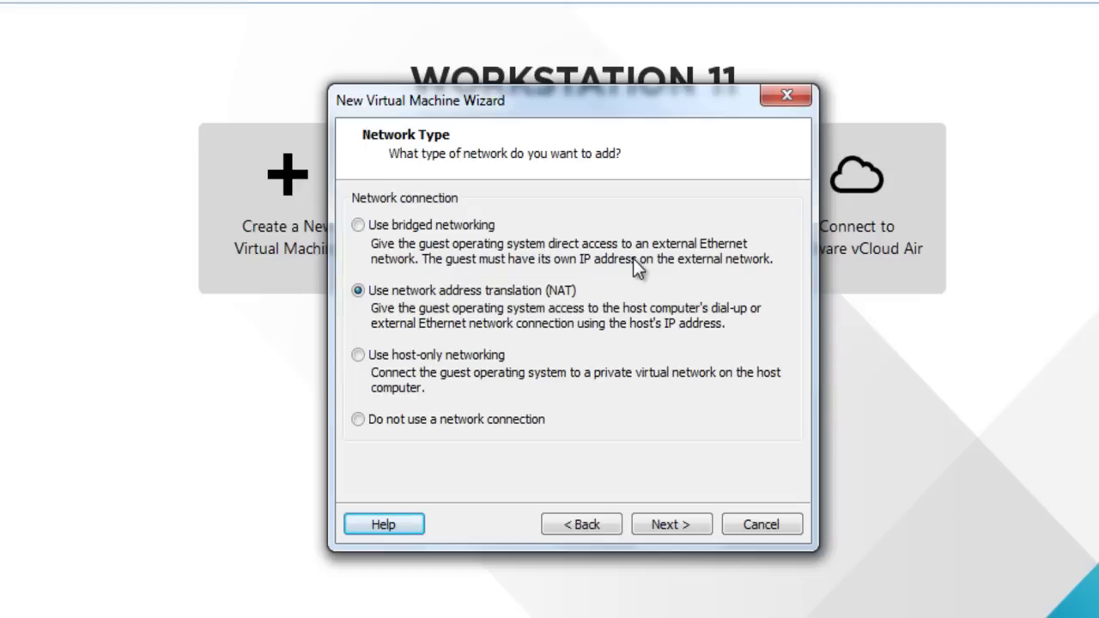
# Select bridged networking as the network type instead of NAT
pyautogui.click(418, 226)
pyautogui.click(421, 290)
pyautogui.click(358, 225)
pyautogui.click(661, 525)
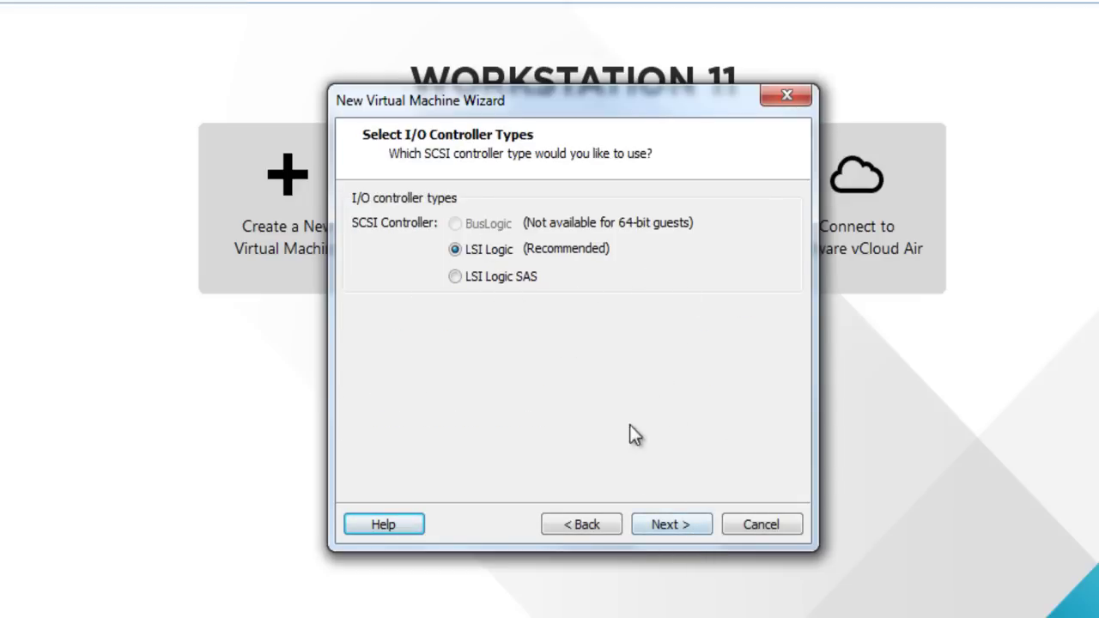
# Keep the LSI Logic controller and SCSI disk type, and choose to create a new virtual disk
pyautogui.click(673, 527)
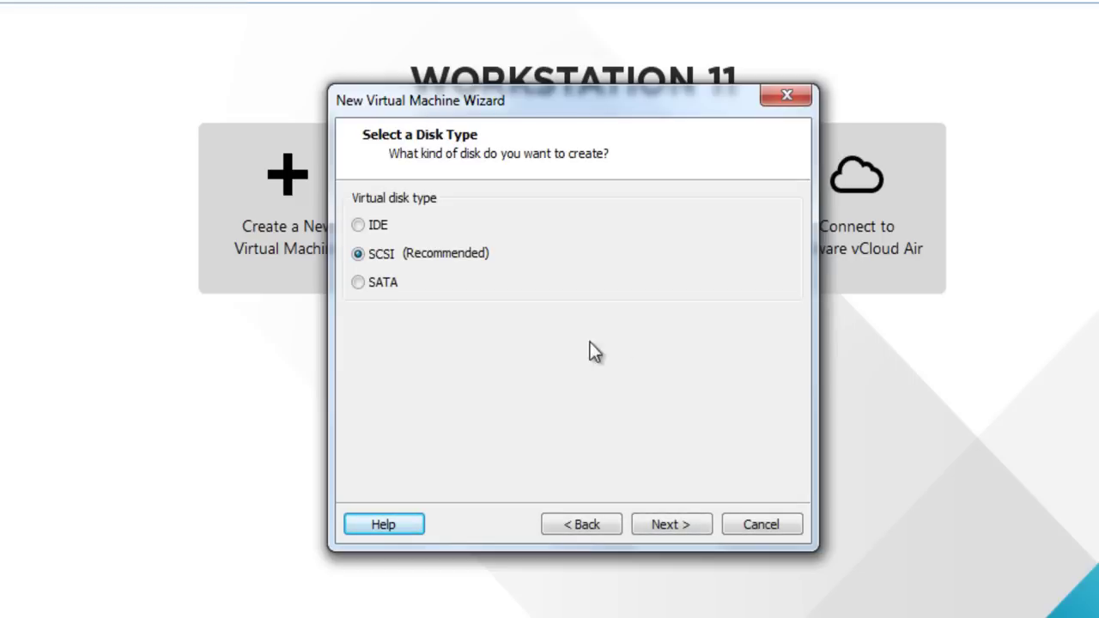
pyautogui.click(678, 526)
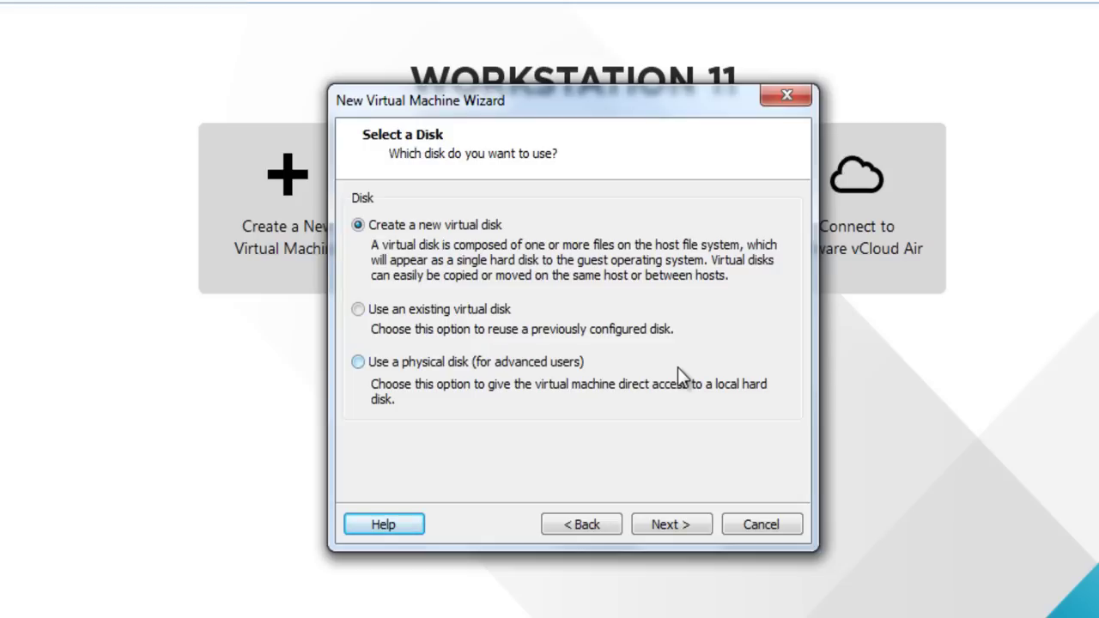
pyautogui.click(464, 313)
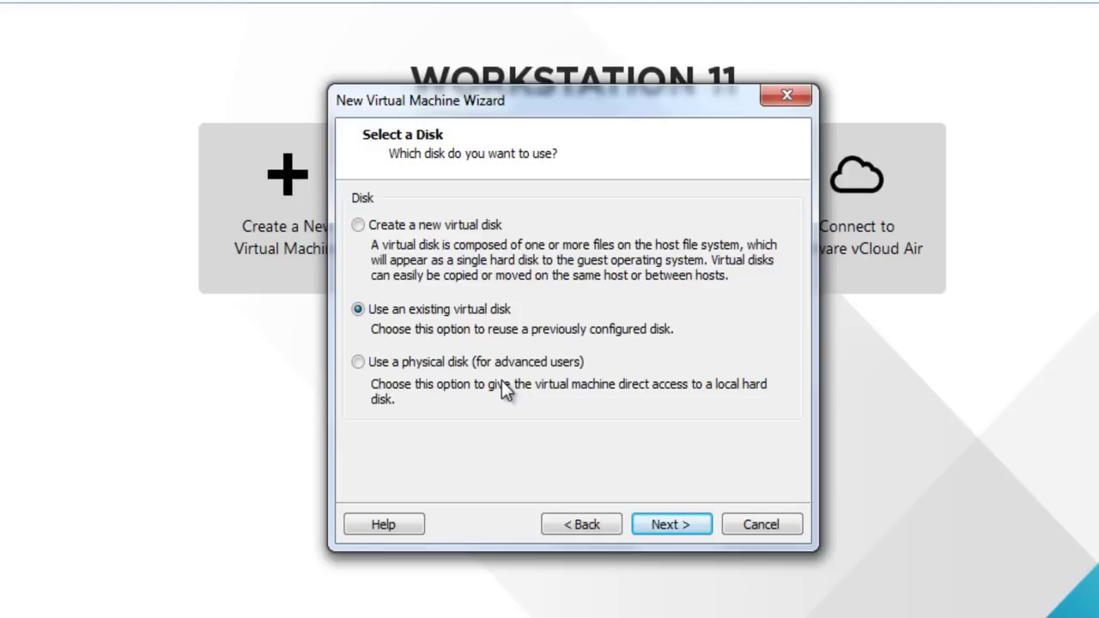
pyautogui.click(522, 364)
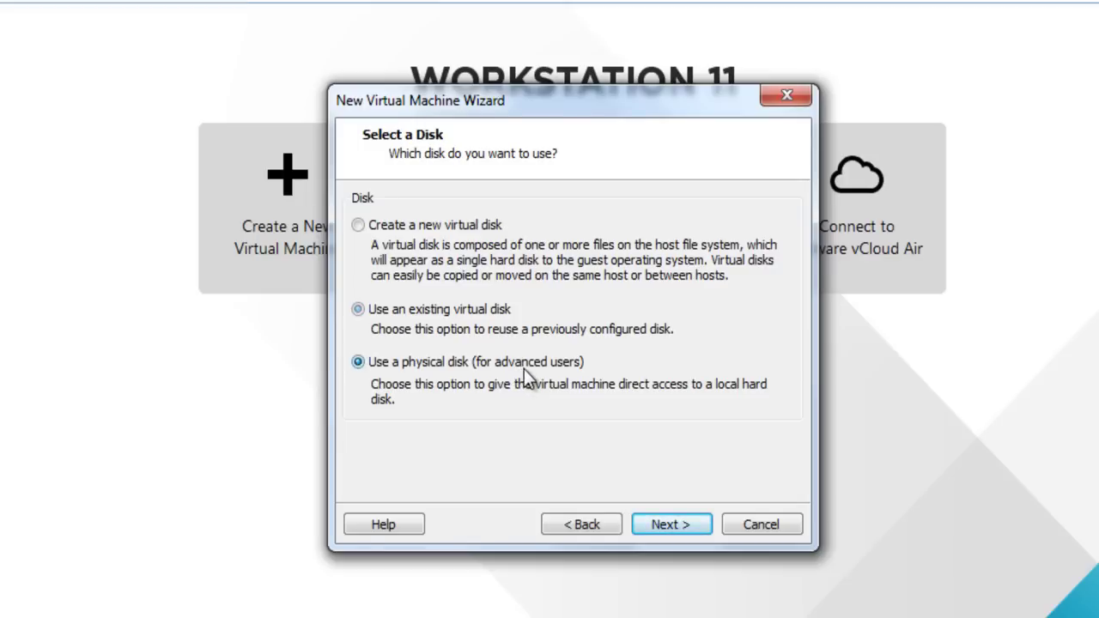
pyautogui.click(468, 225)
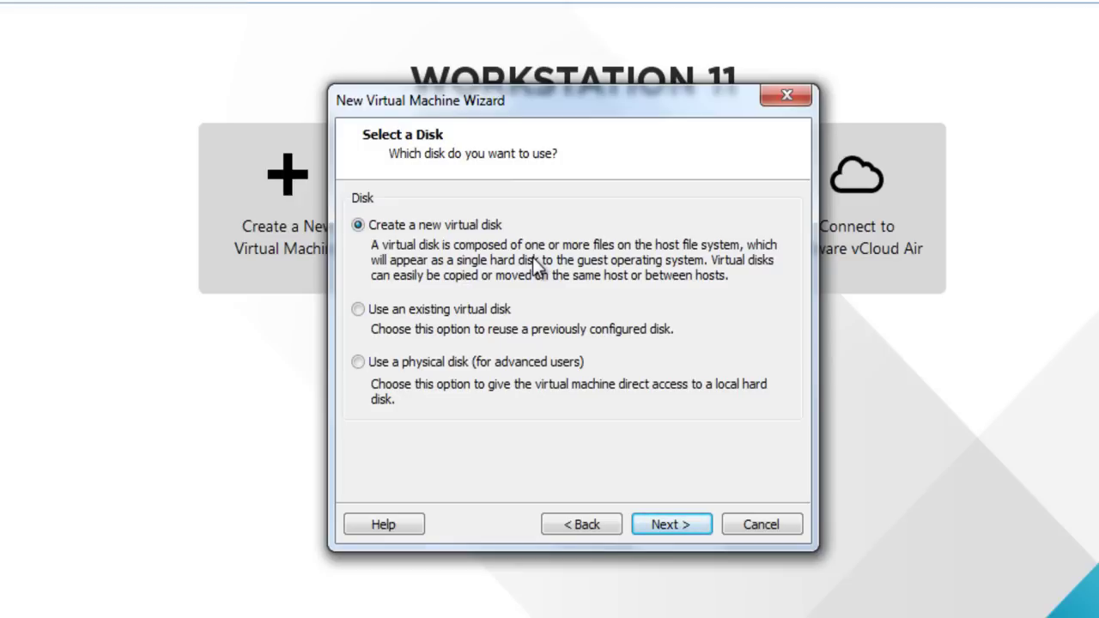
pyautogui.click(672, 526)
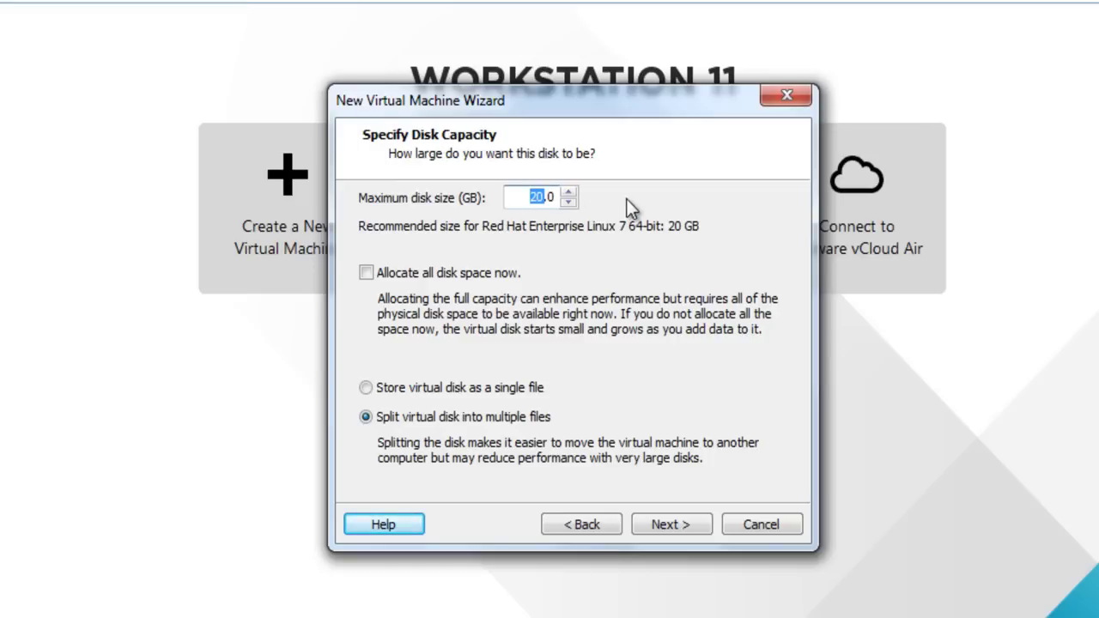
# Try 25 GB as the maximum disk size, restore 20.0 GB, and turn on 'Allocate all disk space now'
pyautogui.click(543, 204)
pyautogui.press('BackSpace')
pyautogui.write('5')
pyautogui.press('BackSpace')
pyautogui.write('0')
pyautogui.click(365, 273)
# Turn off full allocation, store the 20 GB disk as a single file, and continue
pyautogui.click(365, 275)
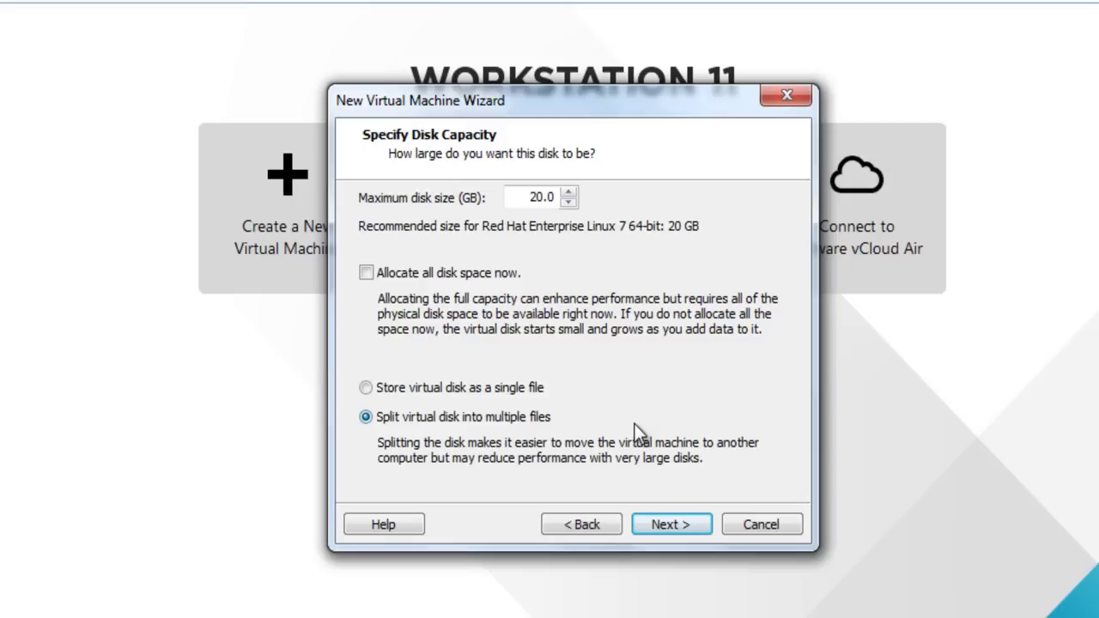
pyautogui.click(366, 389)
pyautogui.click(708, 524)
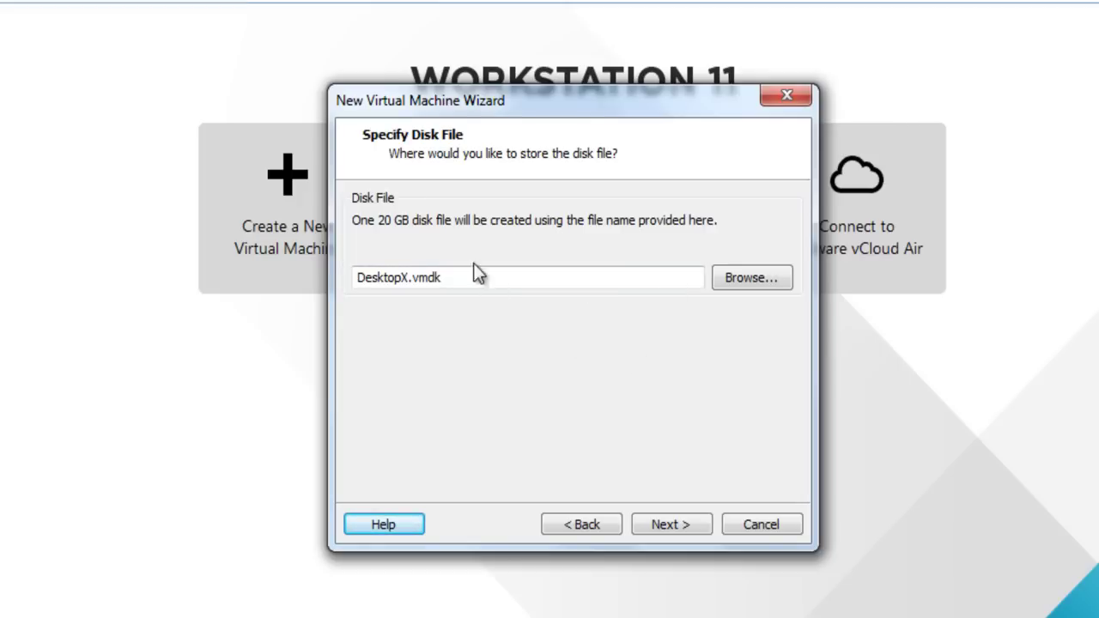
# Save the DesktopX.vmdk disk file in the All vm folder on the My Documents (D:) drive
pyautogui.click(763, 281)
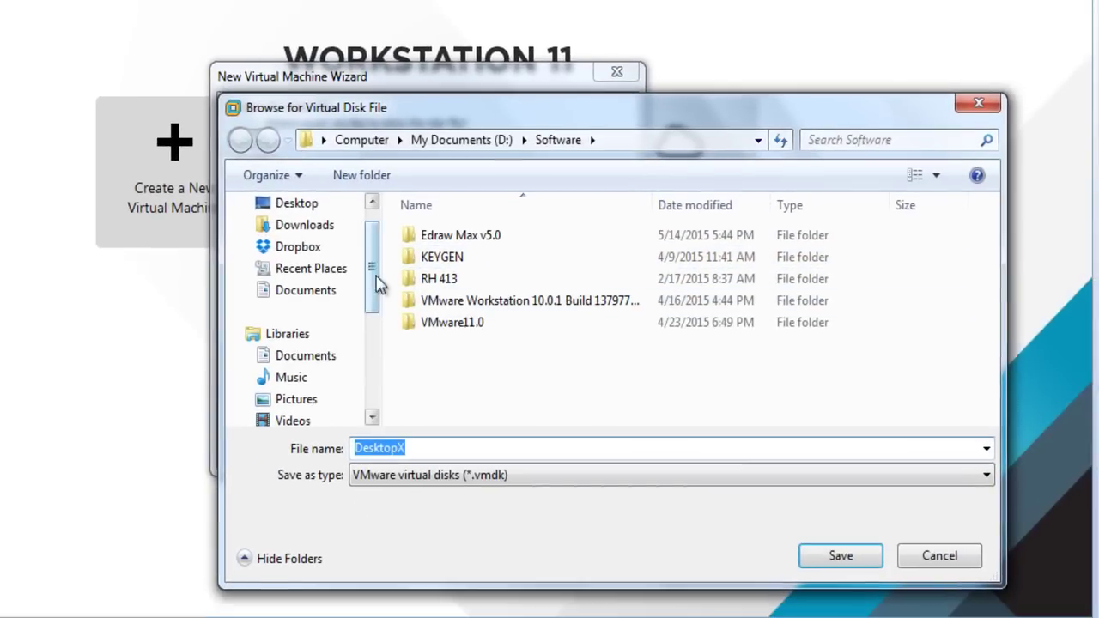
pyautogui.scroll(-3, 378, 284)
pyautogui.click(291, 311)
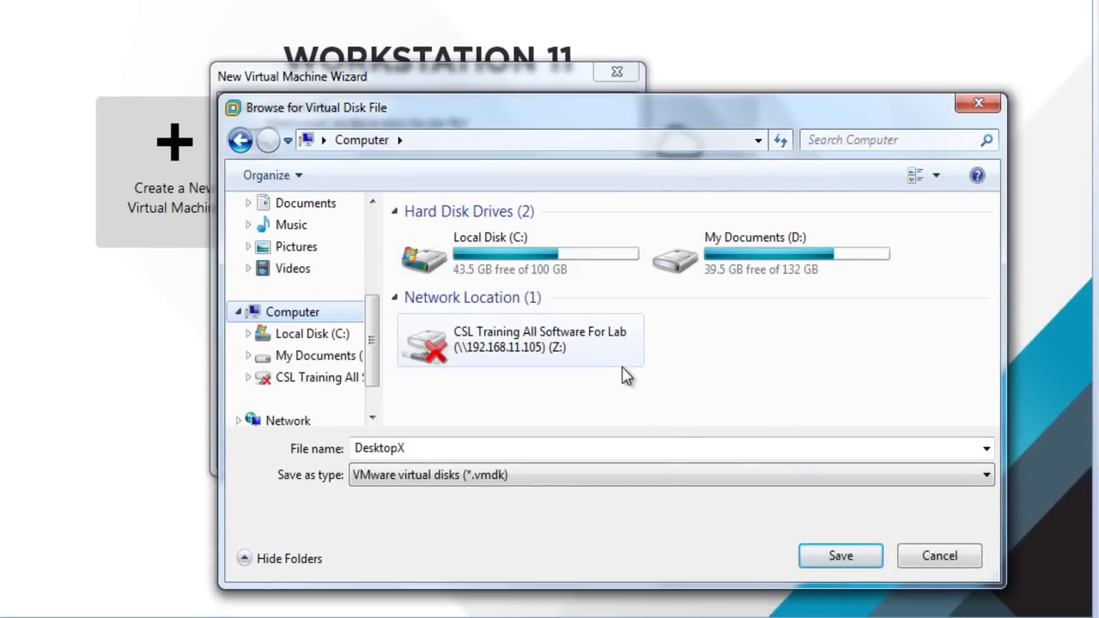
pyautogui.click(395, 298)
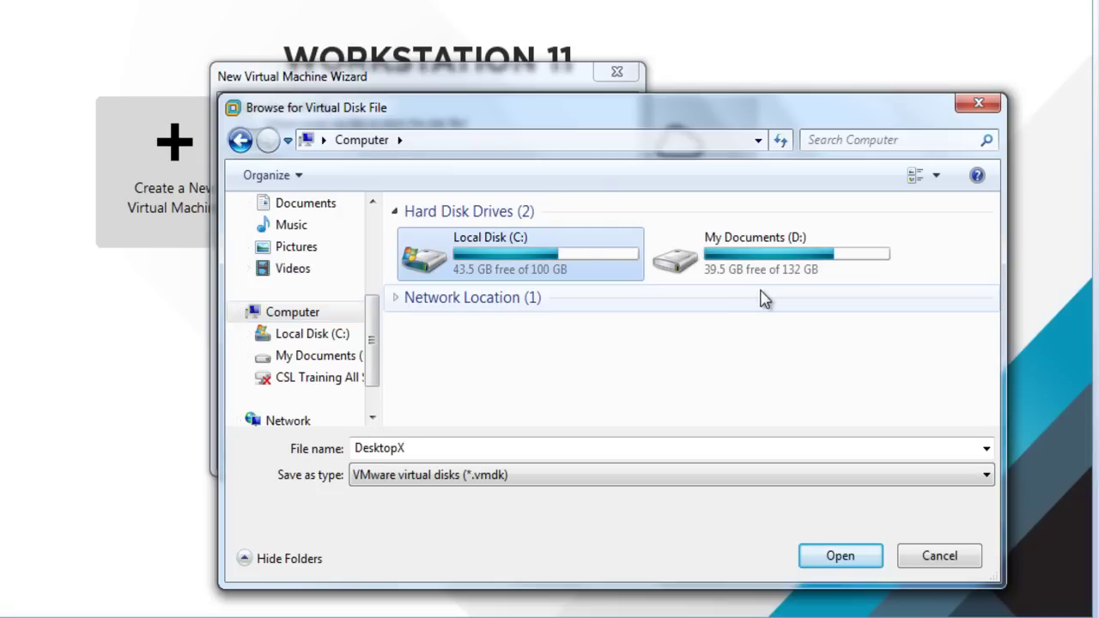
pyautogui.click(834, 260)
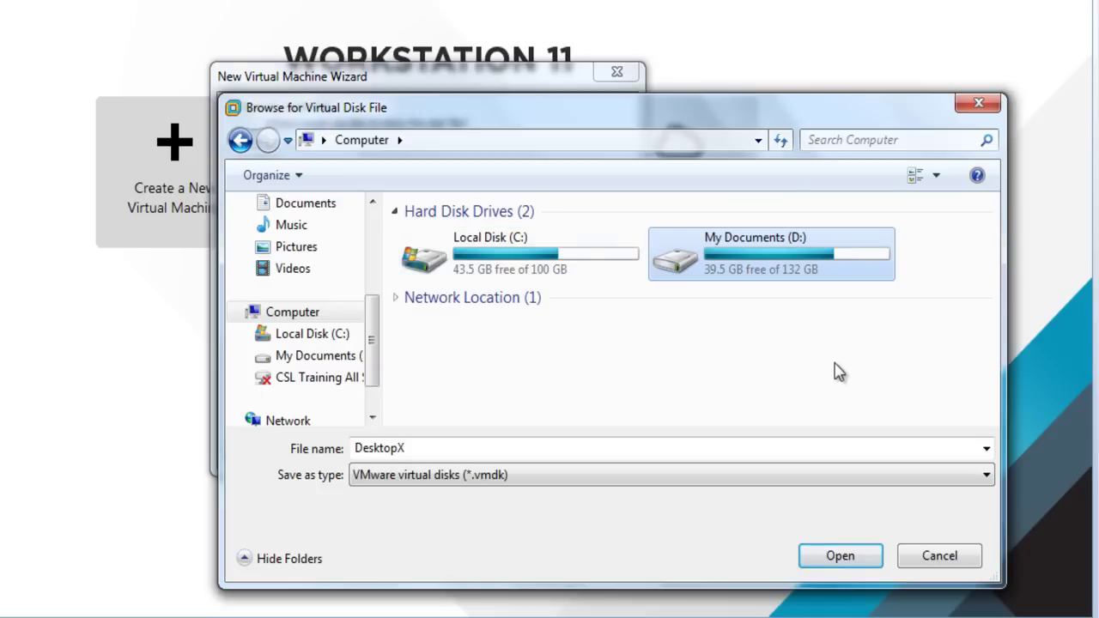
pyautogui.doubleClick(764, 261)
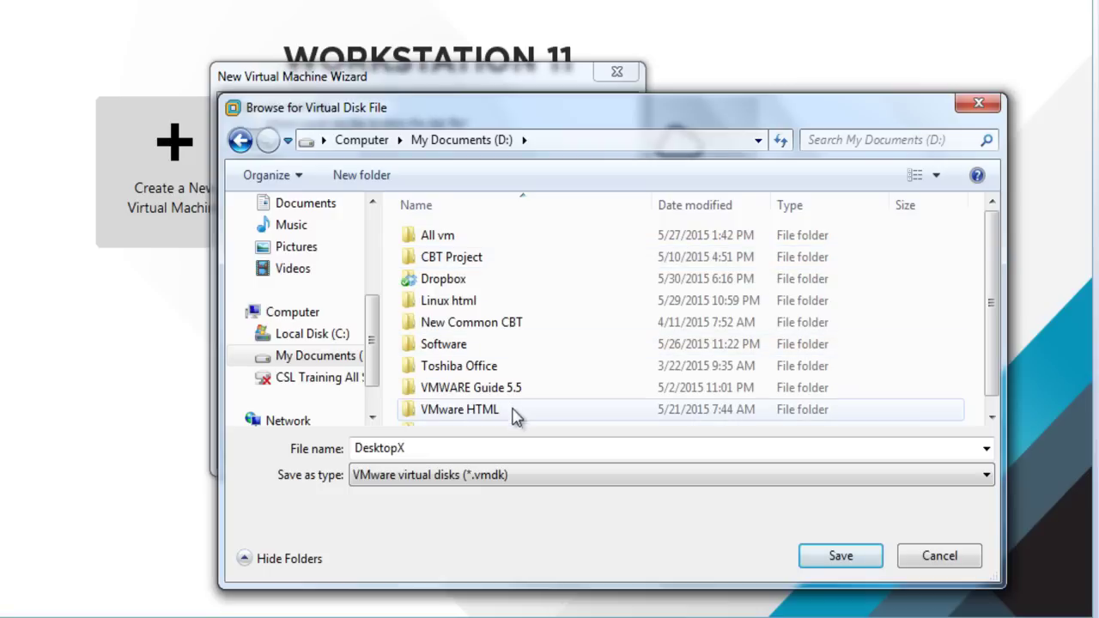
pyautogui.doubleClick(468, 240)
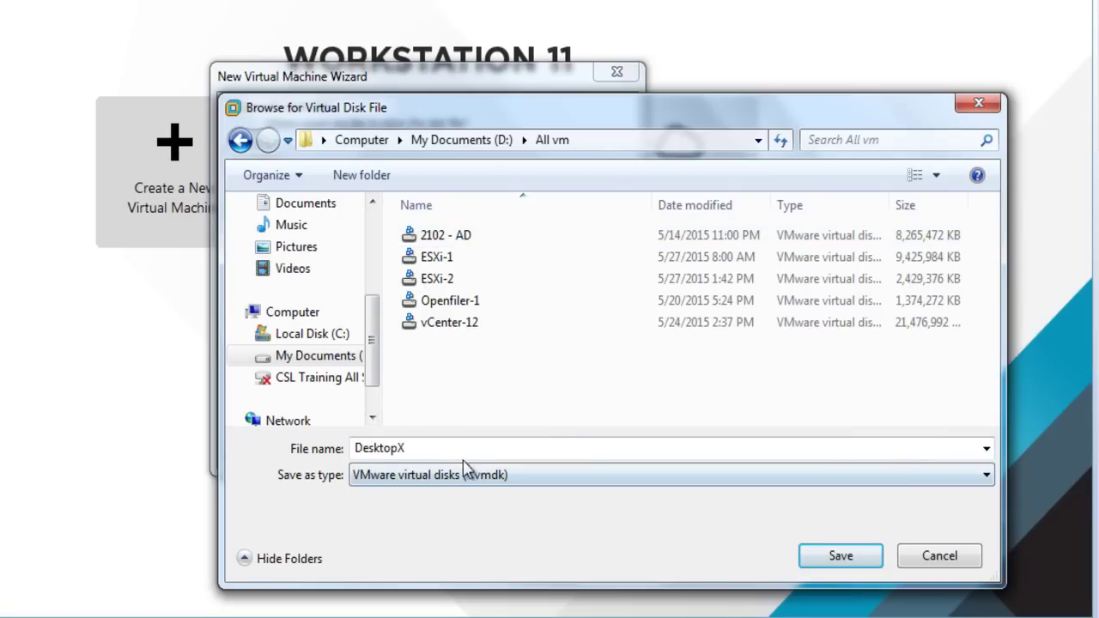
pyautogui.click(840, 556)
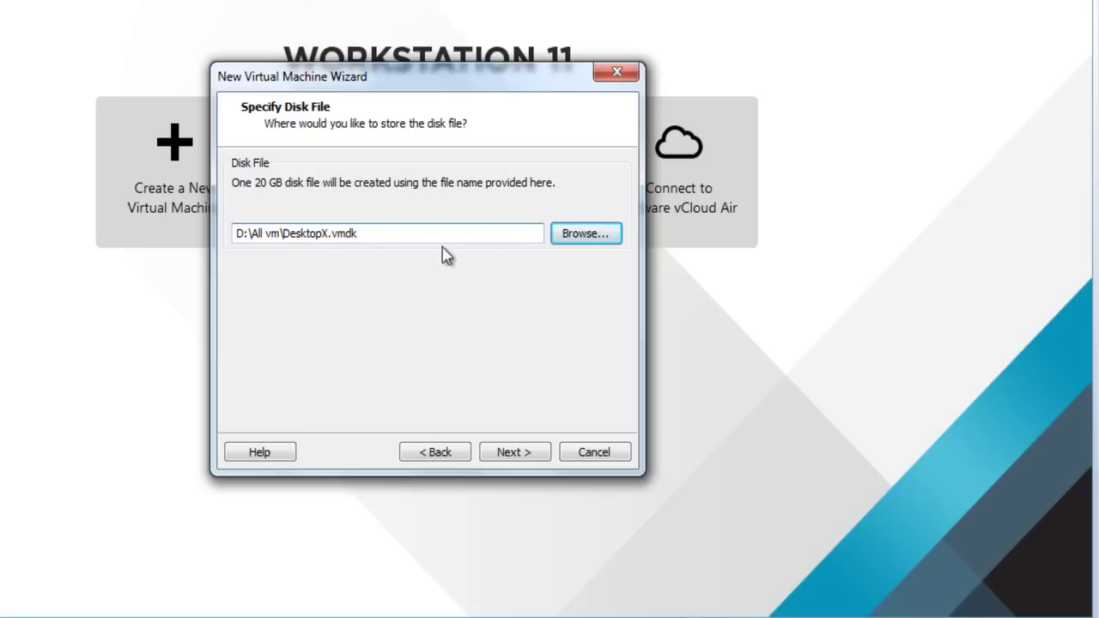
# From the summary, open Customize Hardware and set the memory to 3 GB
pyautogui.click(520, 454)
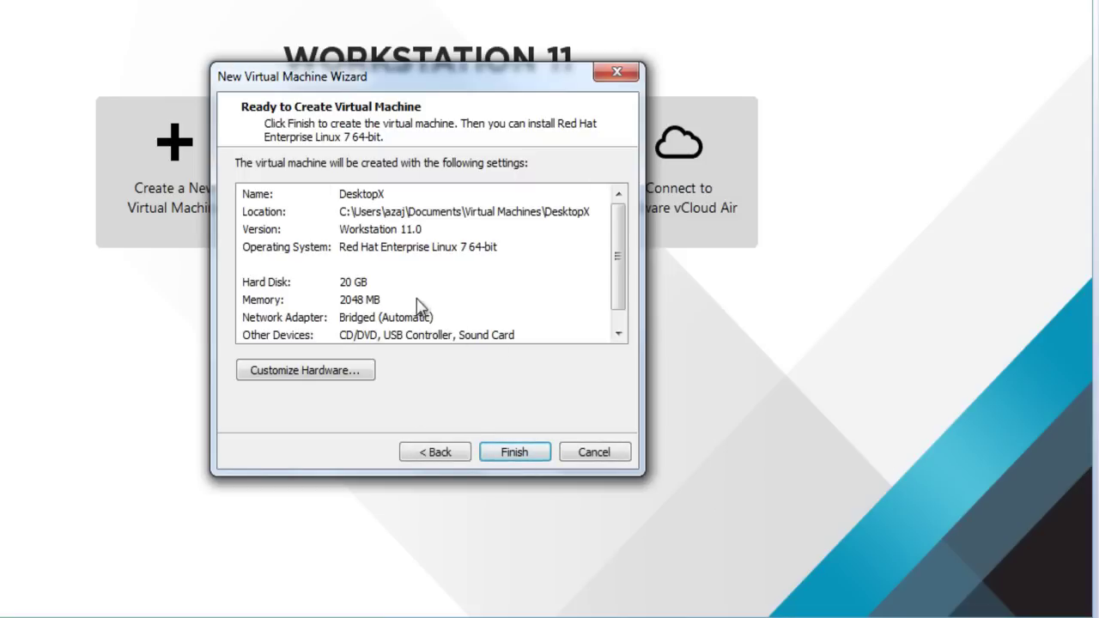
pyautogui.scroll(-1, 515, 359)
pyautogui.scroll(1, 473, 336)
pyautogui.click(331, 371)
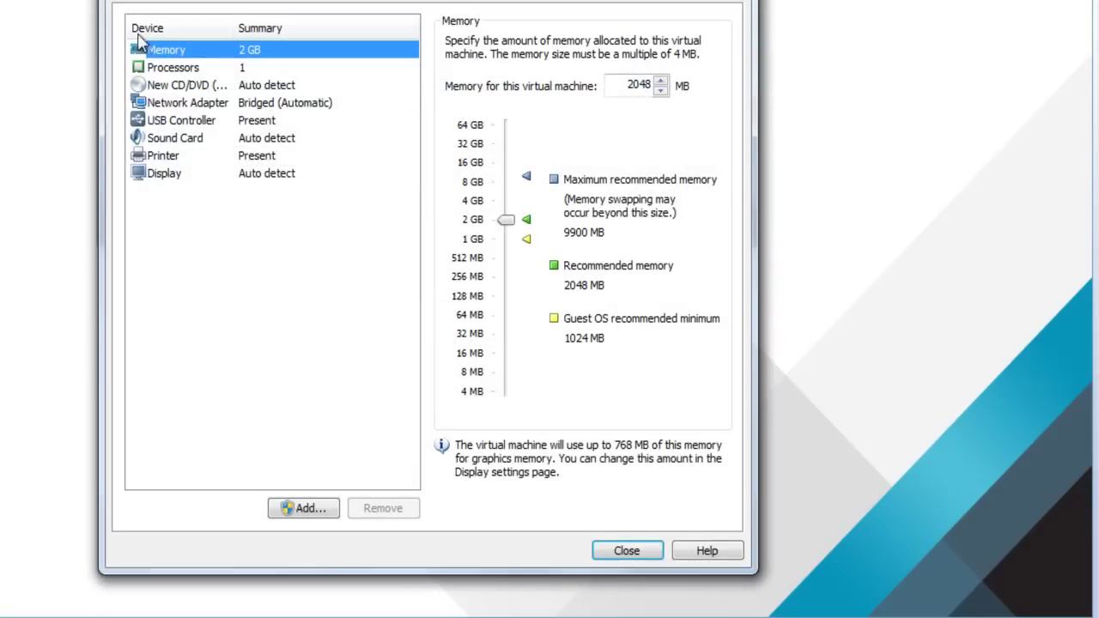
pyautogui.doubleClick(629, 84)
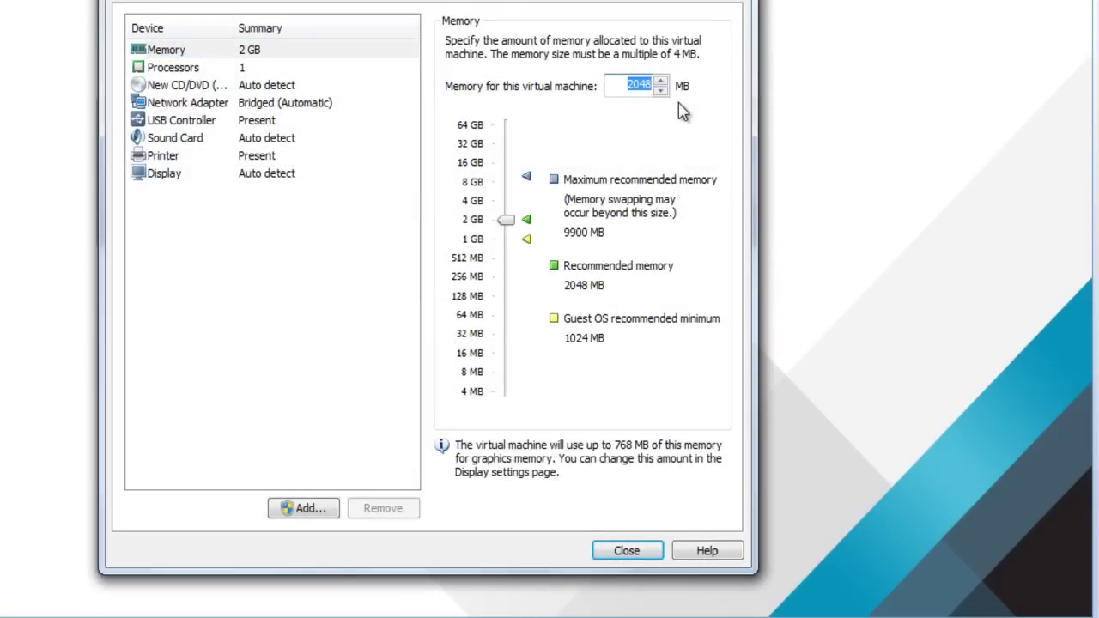
pyautogui.write('31')
# Keep 1 processor and enable Intel VT-x/EPT virtualization
pyautogui.click(184, 70)
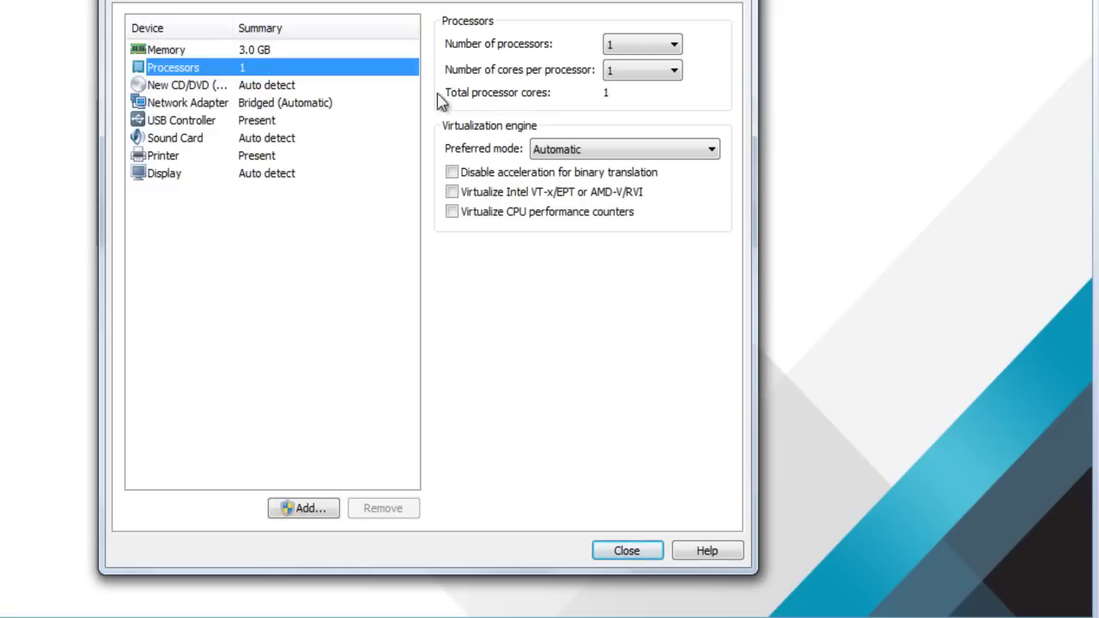
pyautogui.click(642, 44)
pyautogui.click(560, 24)
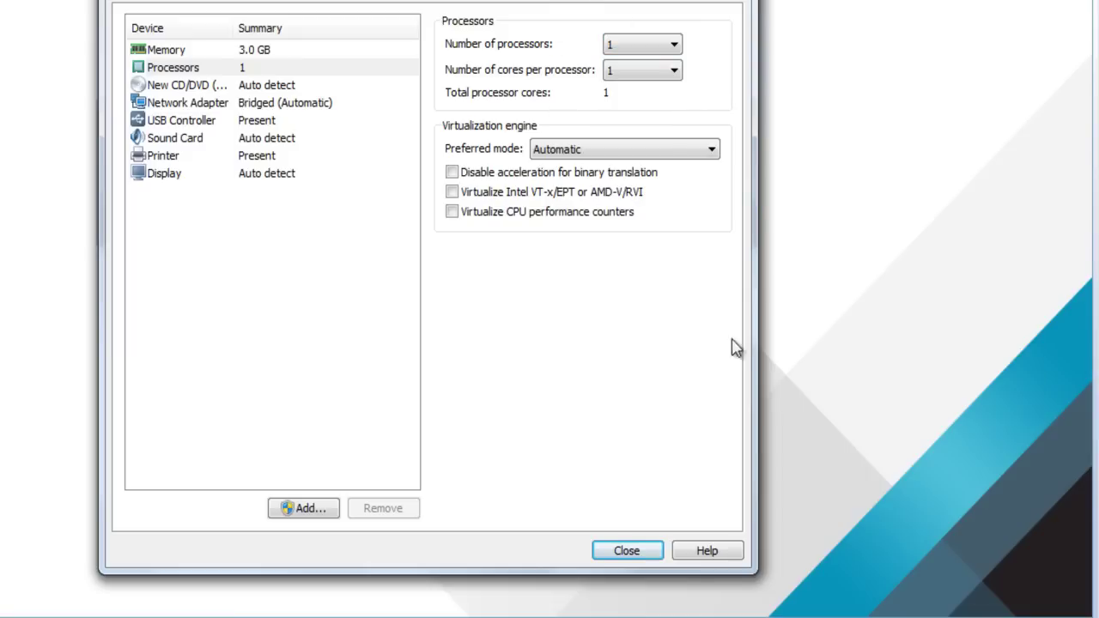
pyautogui.click(626, 193)
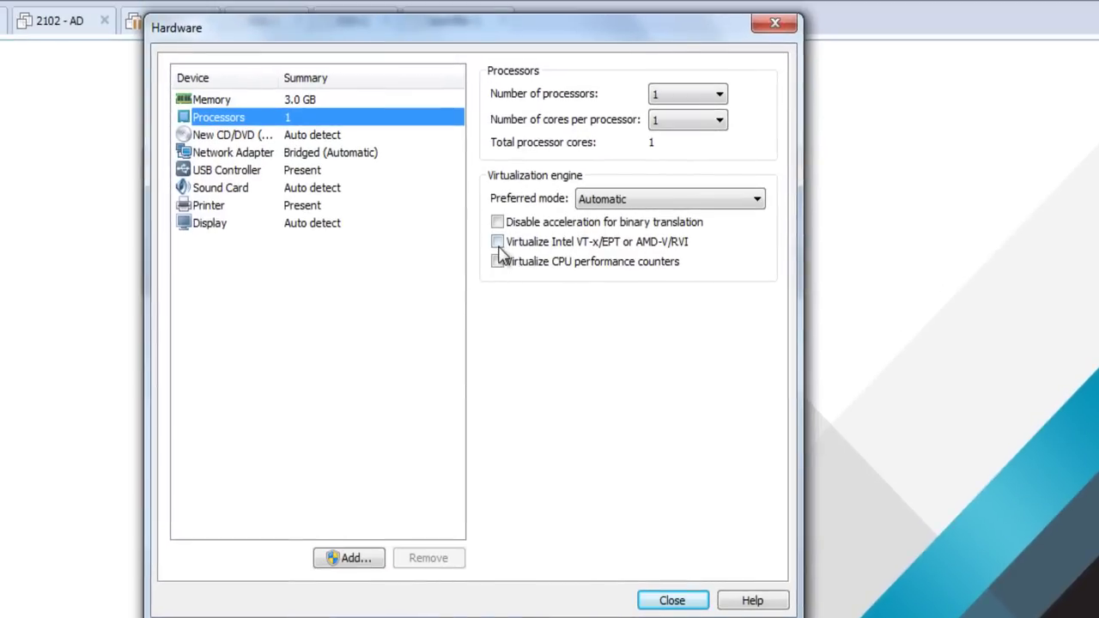
pyautogui.click(456, 193)
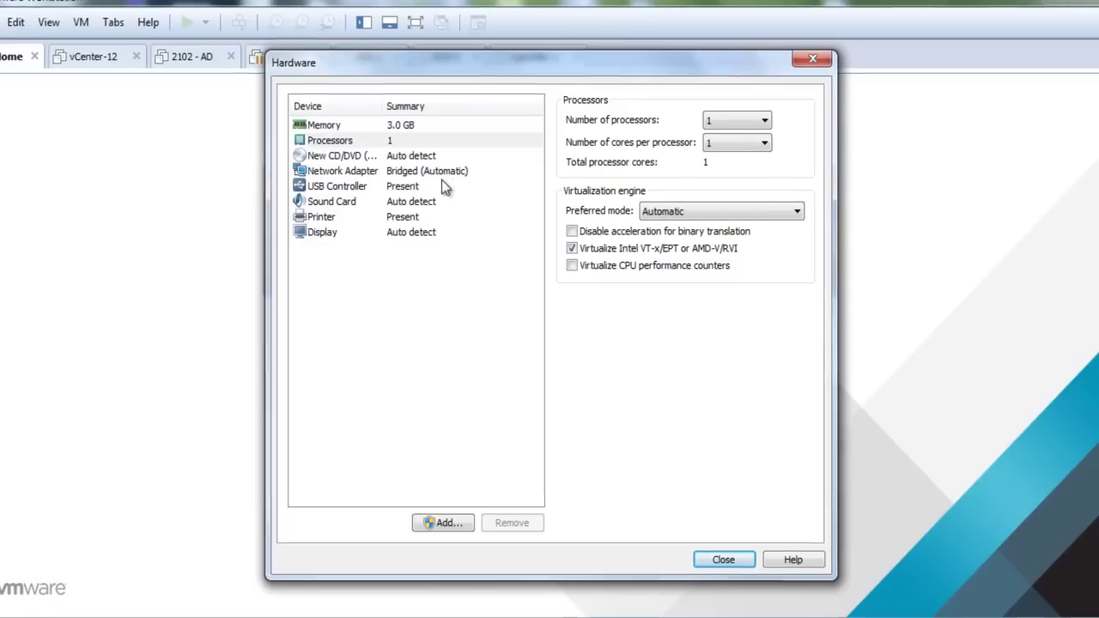
pyautogui.click(236, 135)
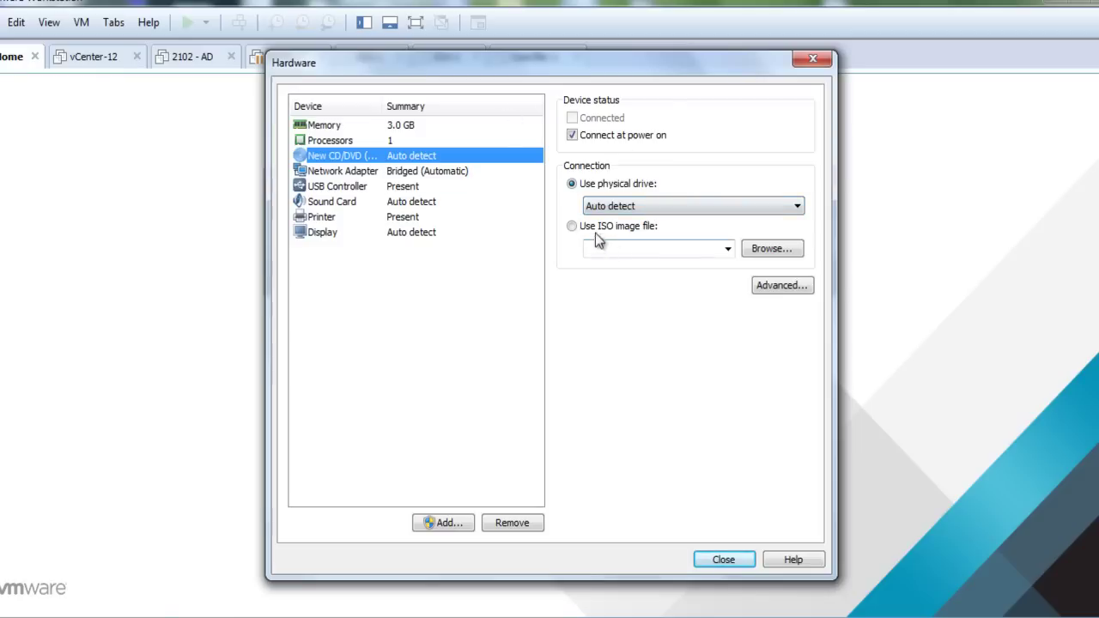
# Point the CD/DVD drive at the CentOS-7.0-1406-x86_64-DVD ISO image in D:\Software
pyautogui.click(619, 232)
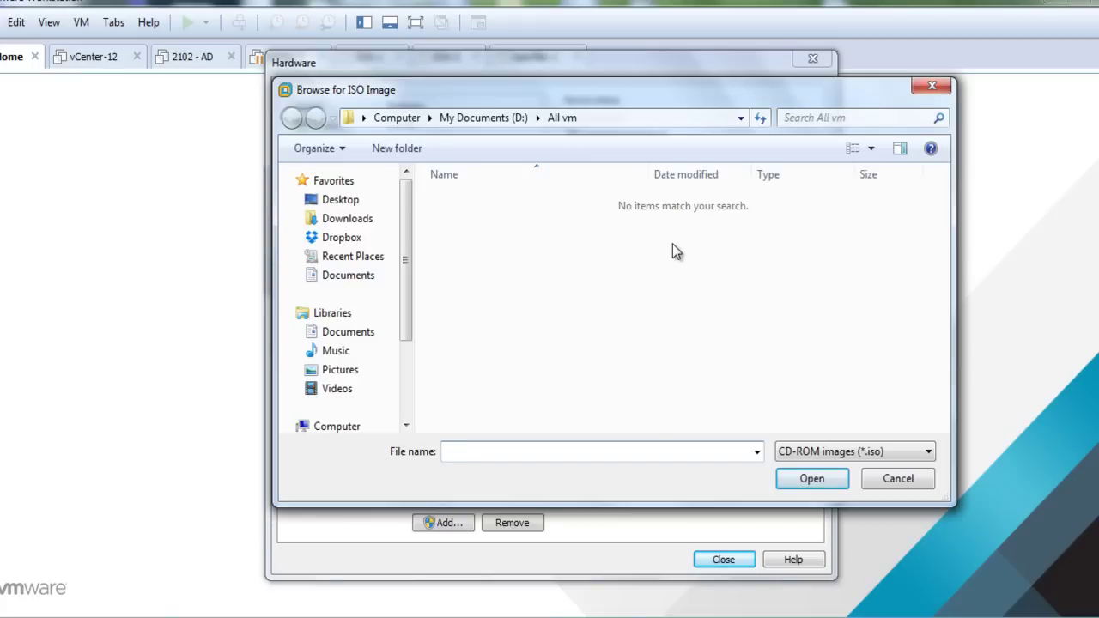
pyautogui.click(485, 118)
pyautogui.doubleClick(482, 294)
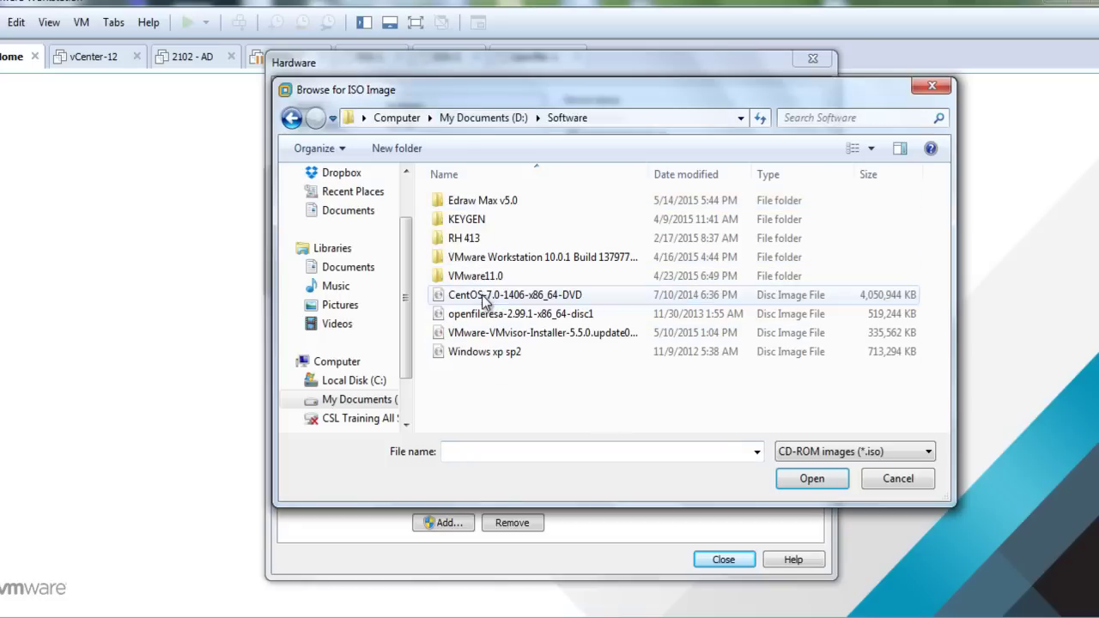
pyautogui.click(541, 301)
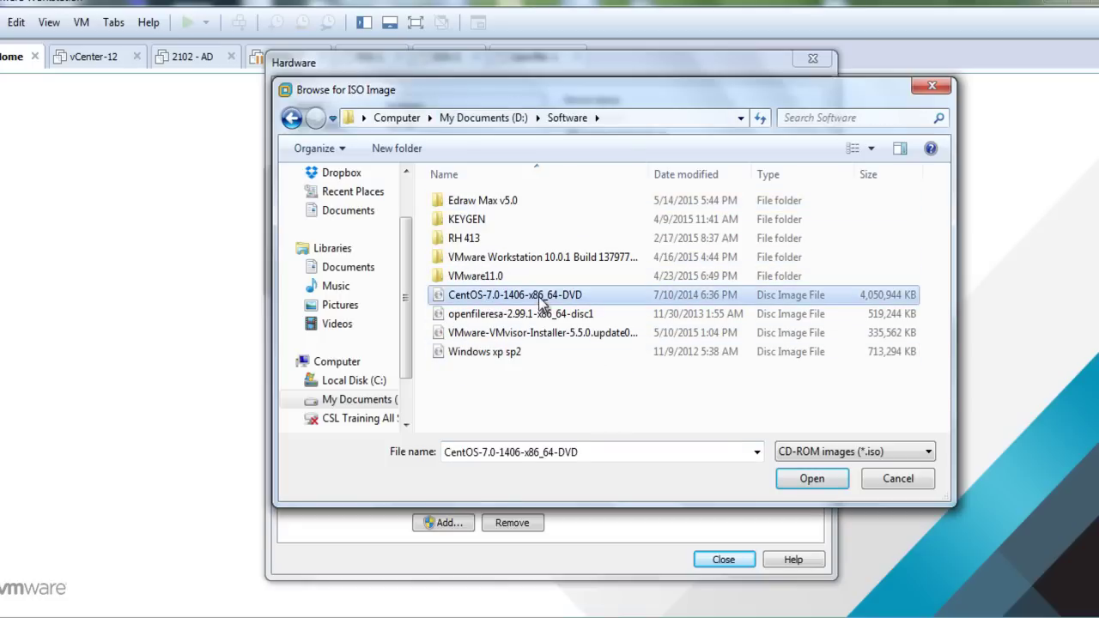
pyautogui.click(808, 482)
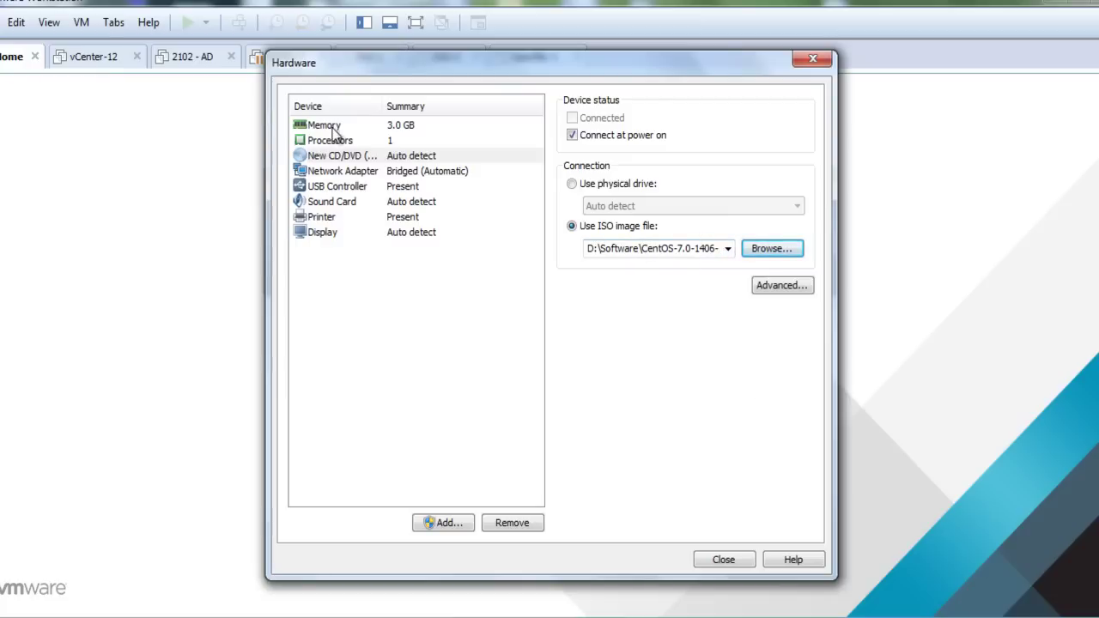
pyautogui.click(363, 173)
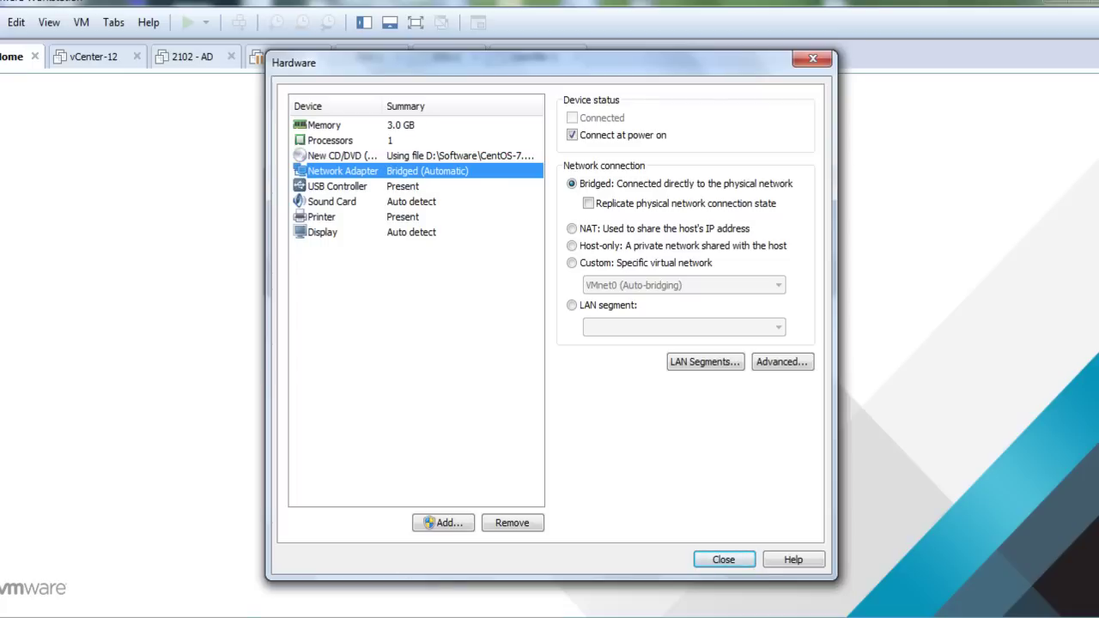
# Add a second network adapter set to Host-only
pyautogui.click(448, 524)
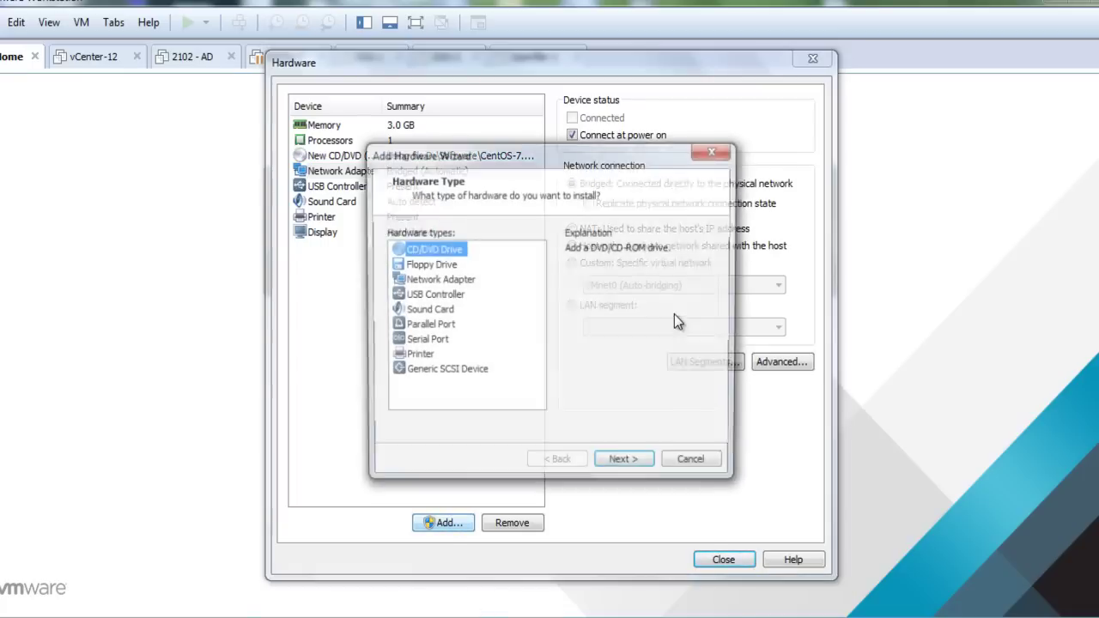
pyautogui.click(451, 284)
pyautogui.click(634, 471)
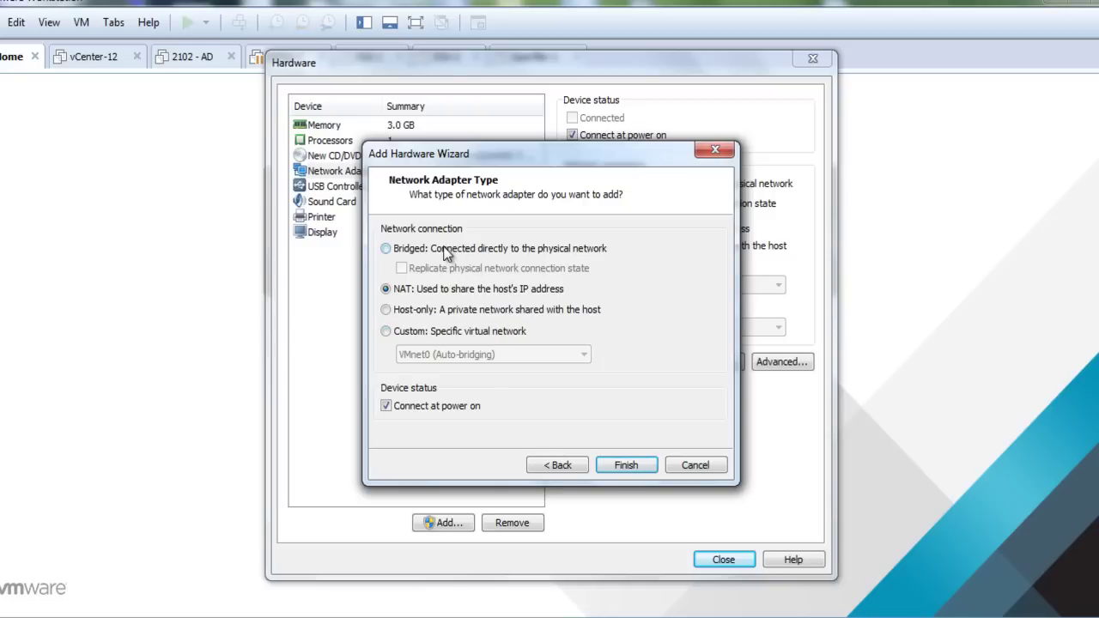
pyautogui.click(427, 312)
pyautogui.click(625, 465)
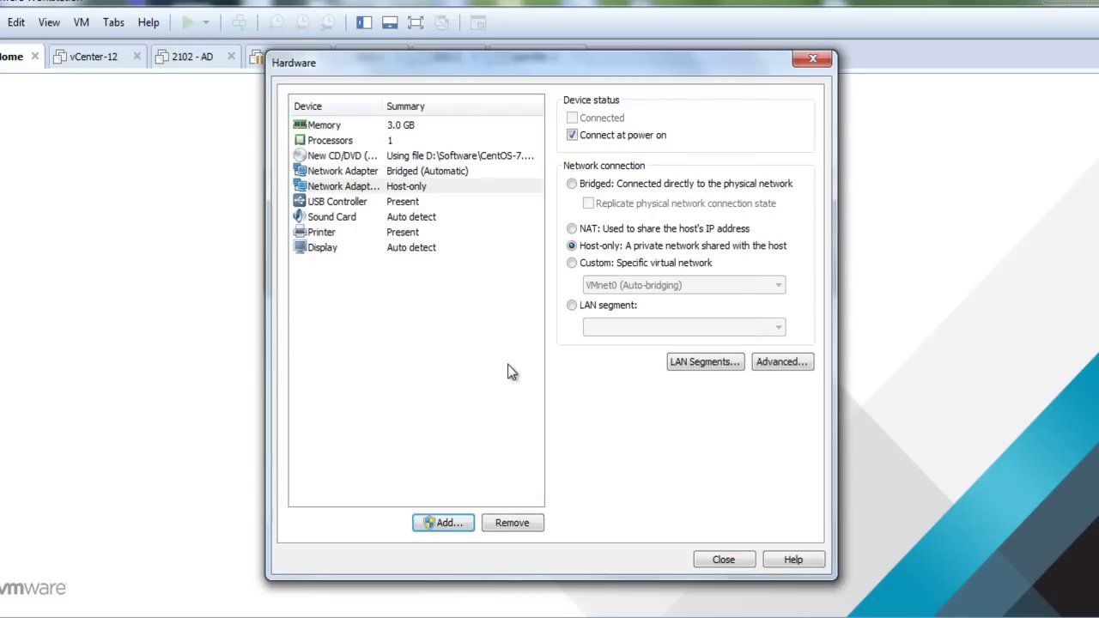
# Review the Bridged and Host-only adapters, then close the Hardware dialog
pyautogui.click(376, 172)
pyautogui.click(393, 189)
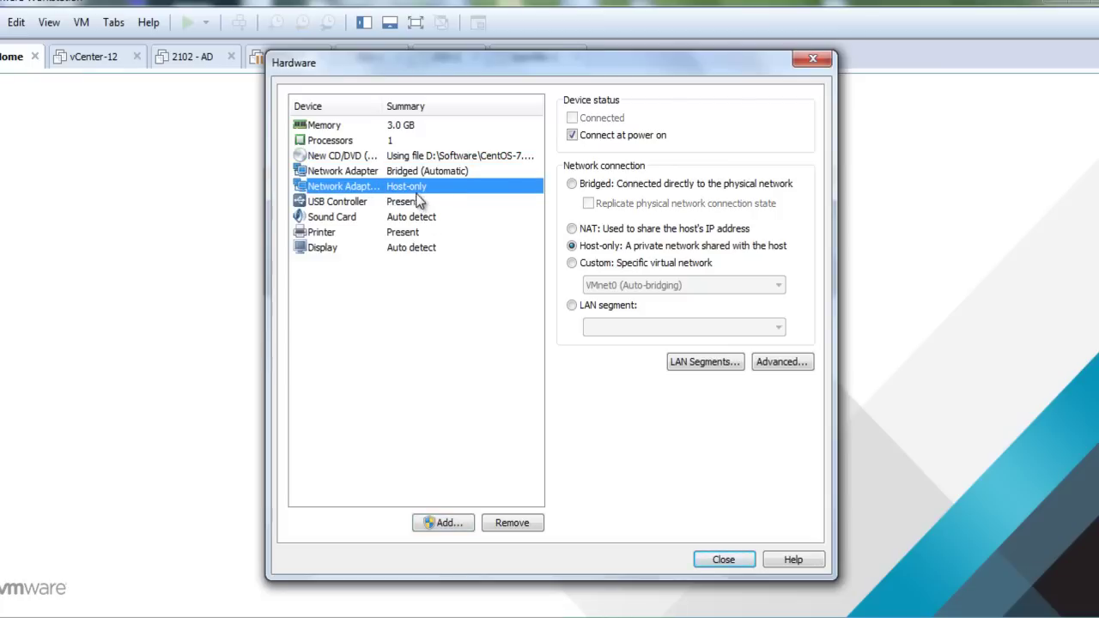
pyautogui.click(433, 173)
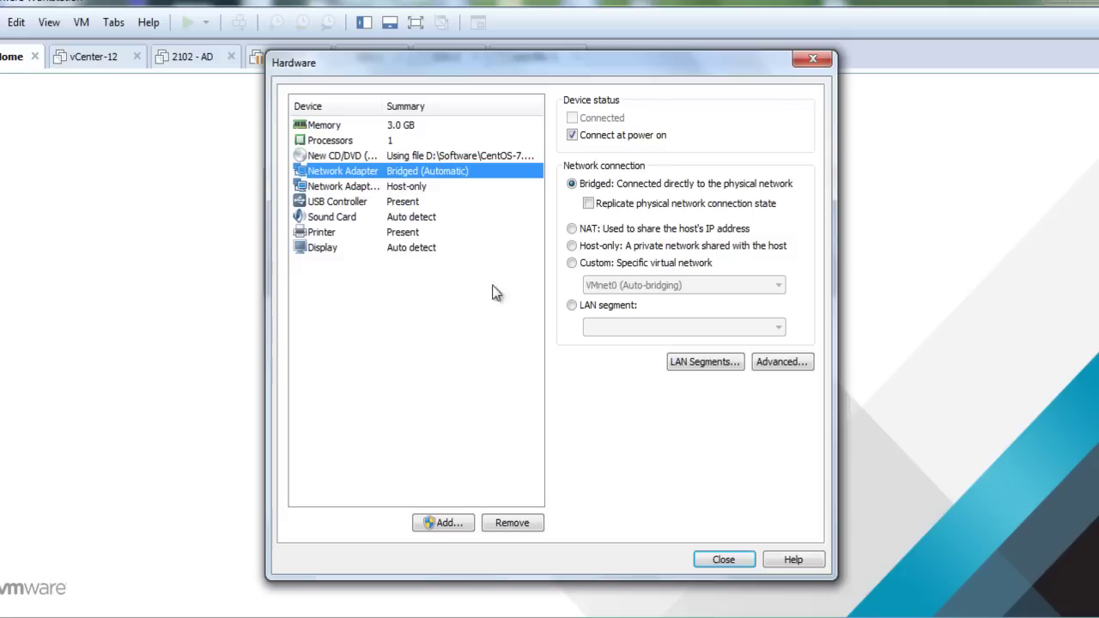
pyautogui.click(489, 326)
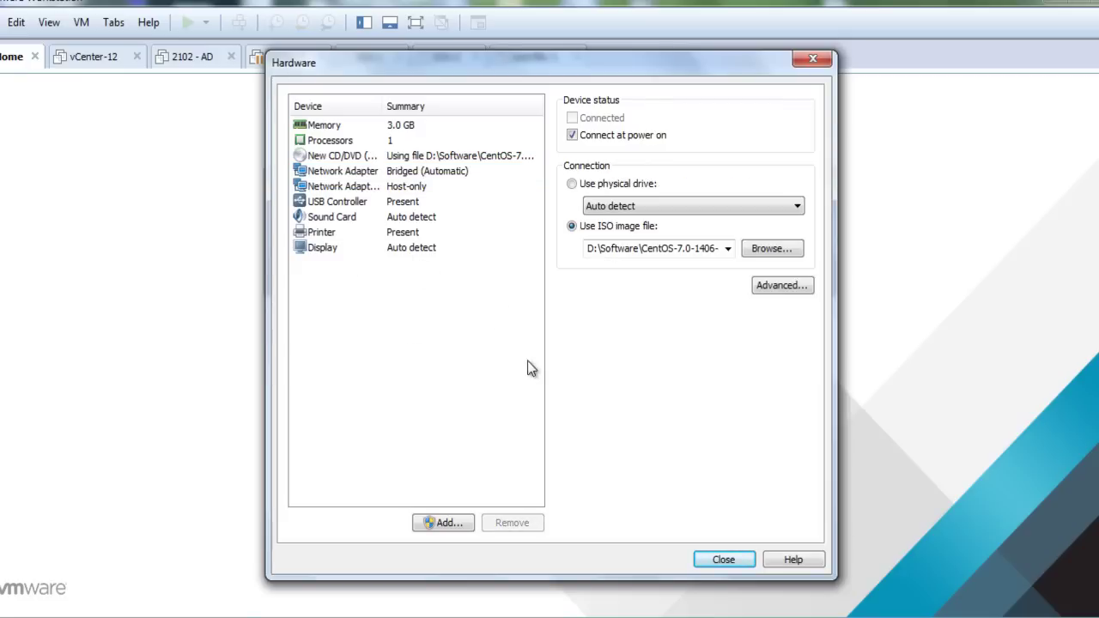
pyautogui.click(717, 562)
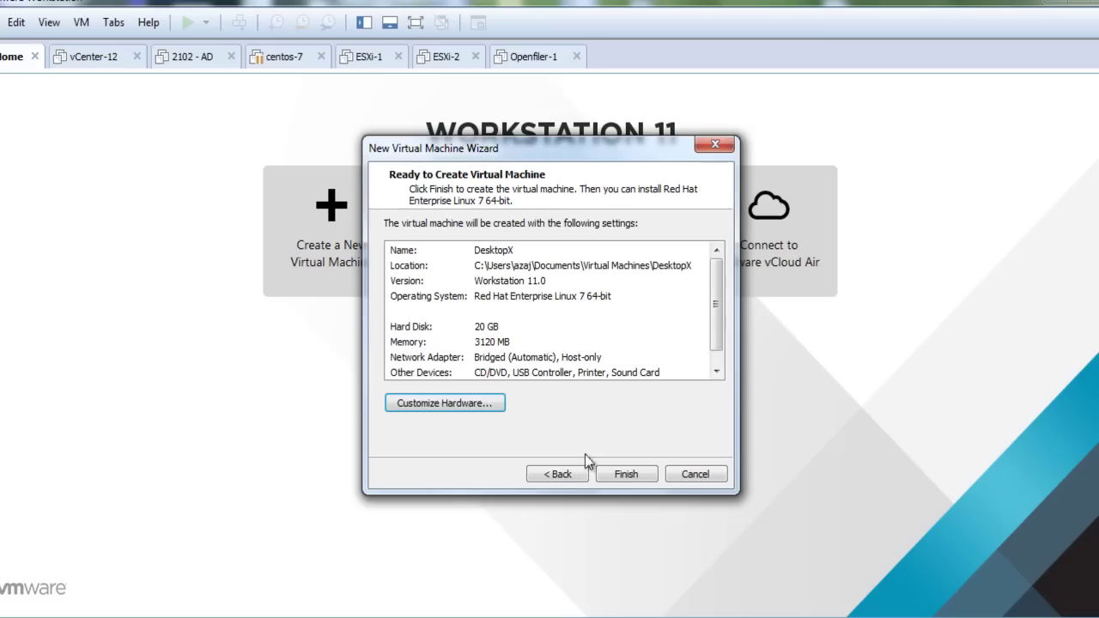
# Finish the wizard to create DesktopX with 3.0 GB memory, a 20 GB disk and two adapters
pyautogui.click(615, 477)
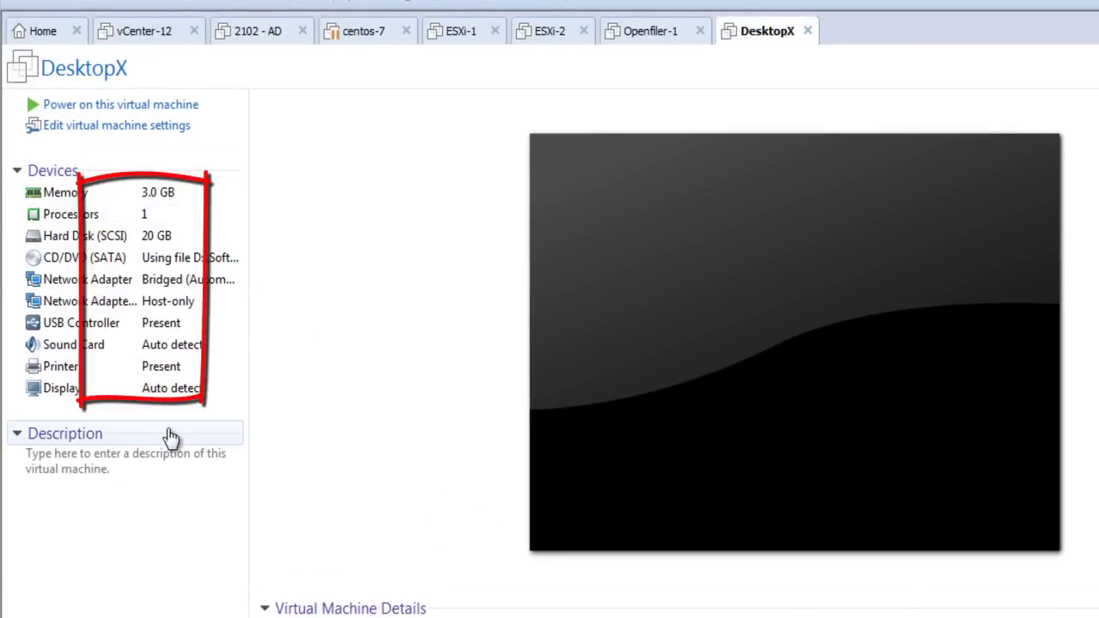
pyautogui.click(92, 129)
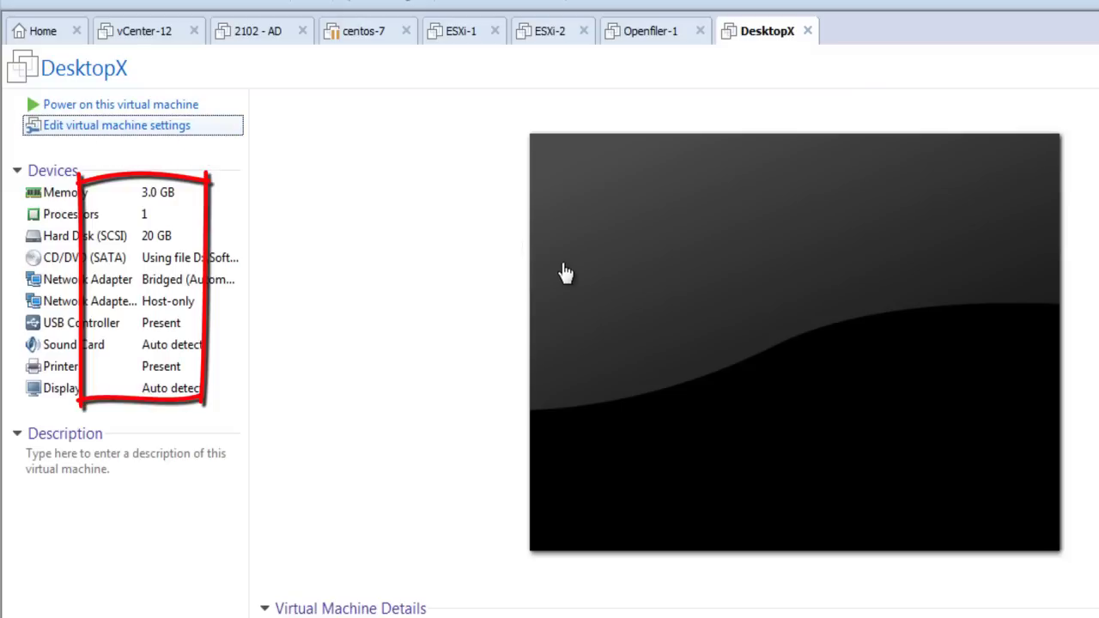
# Expand DesktopX's hard disk from 20 GB to 25 GB in its settings, then close them
pyautogui.click(138, 128)
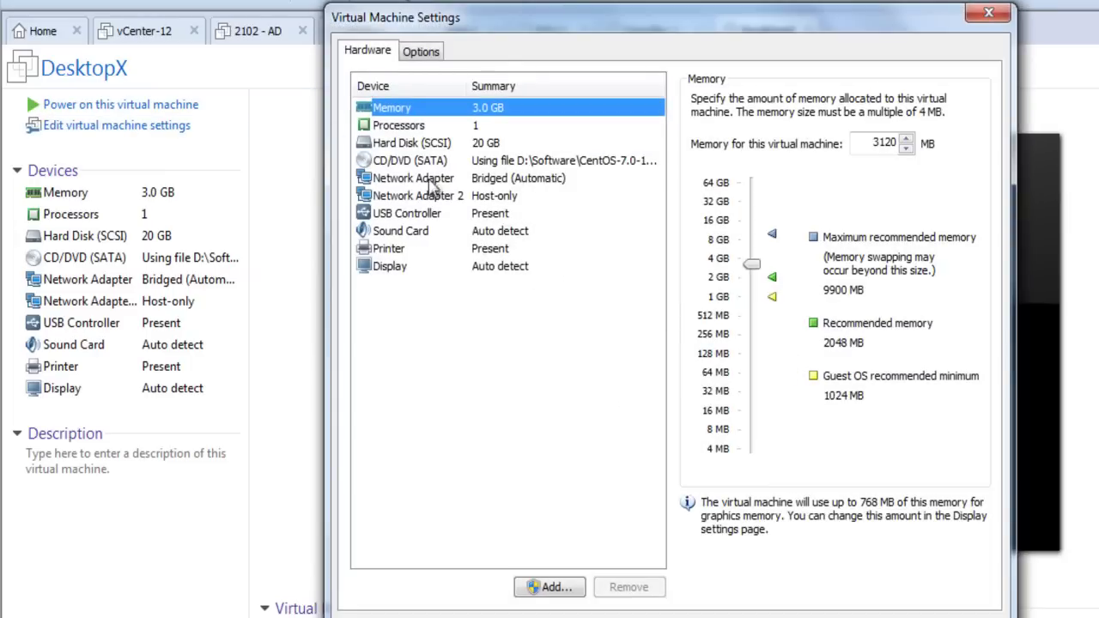
pyautogui.click(410, 146)
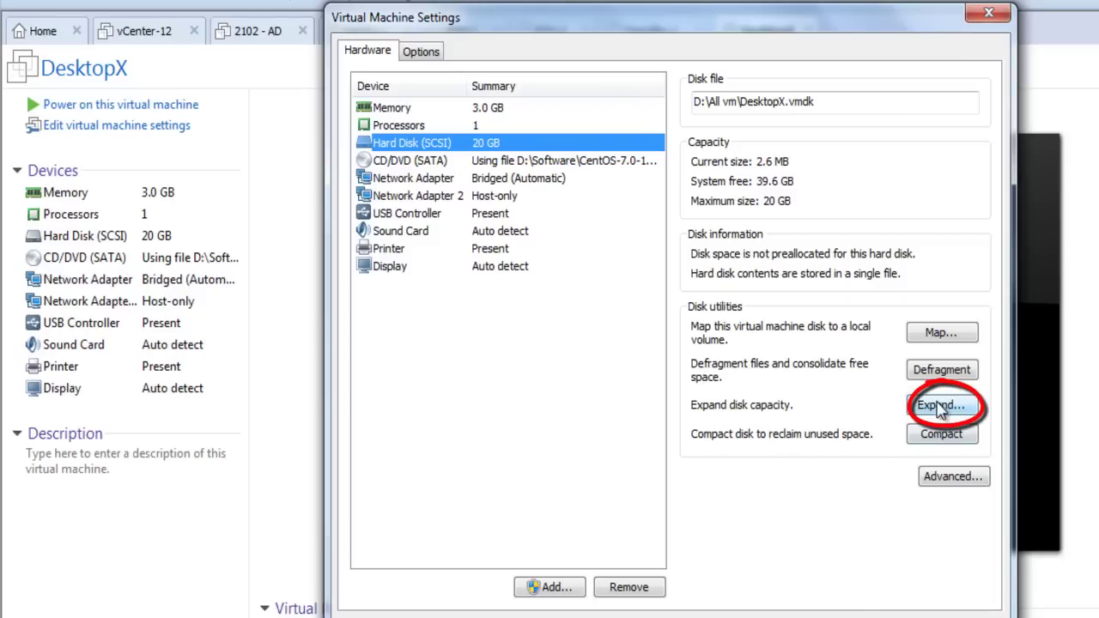
pyautogui.click(951, 410)
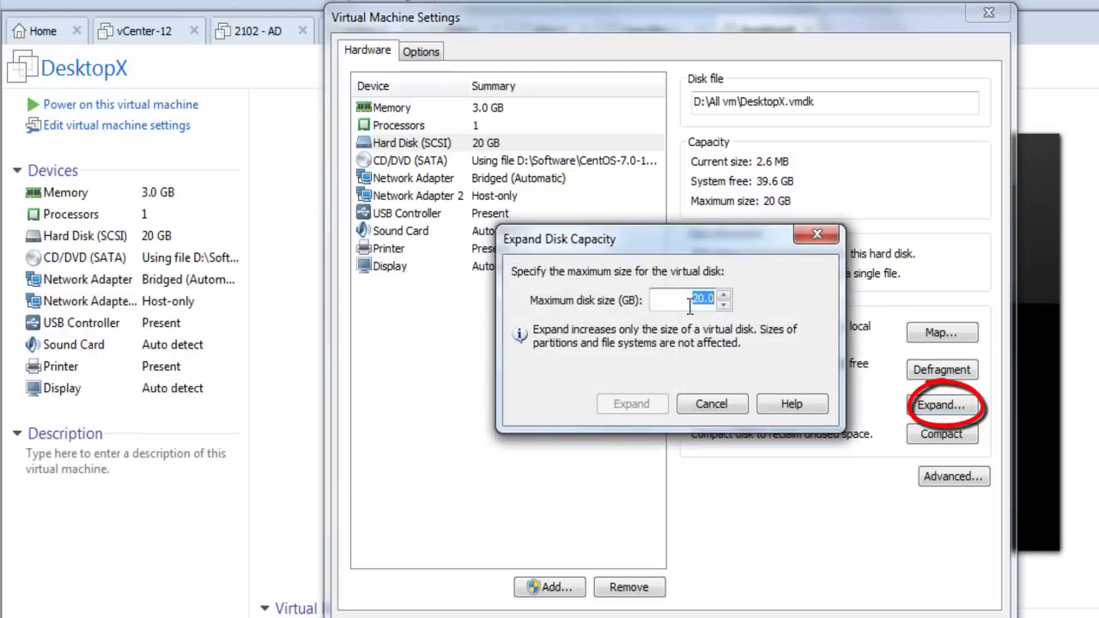
pyautogui.click(700, 302)
pyautogui.moveTo(701, 302); pyautogui.dragTo(685, 300)
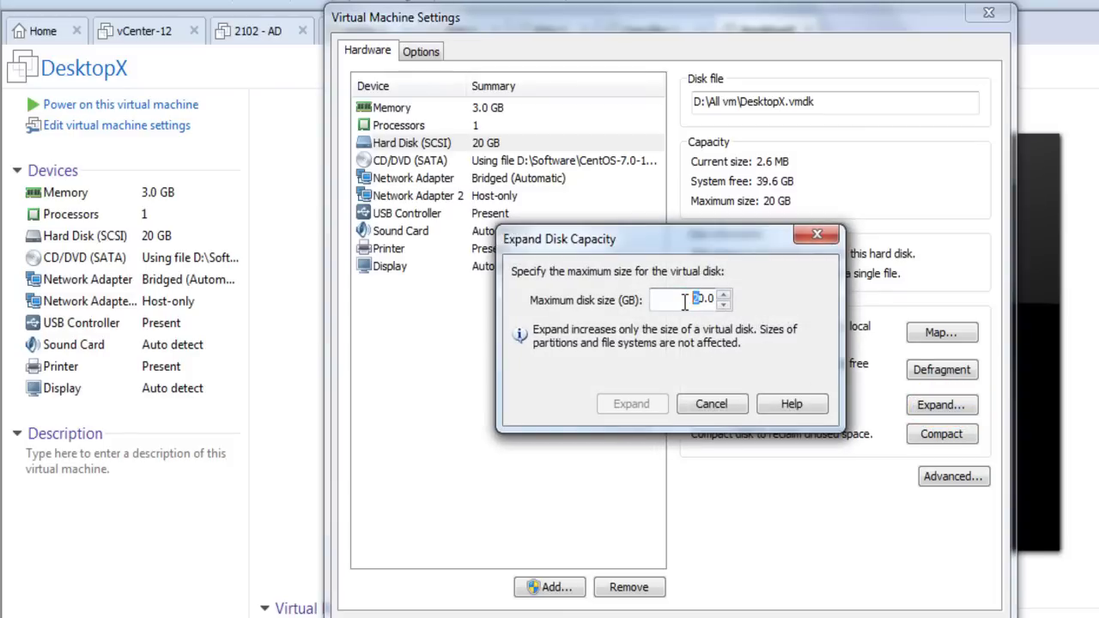
pyautogui.write('25')
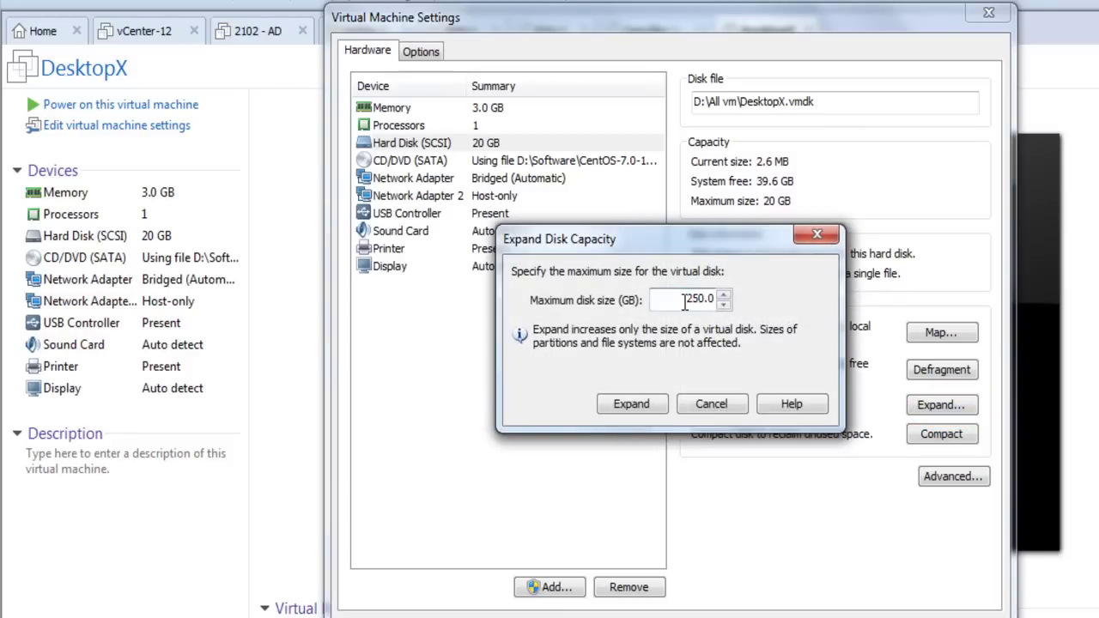
pyautogui.click(625, 405)
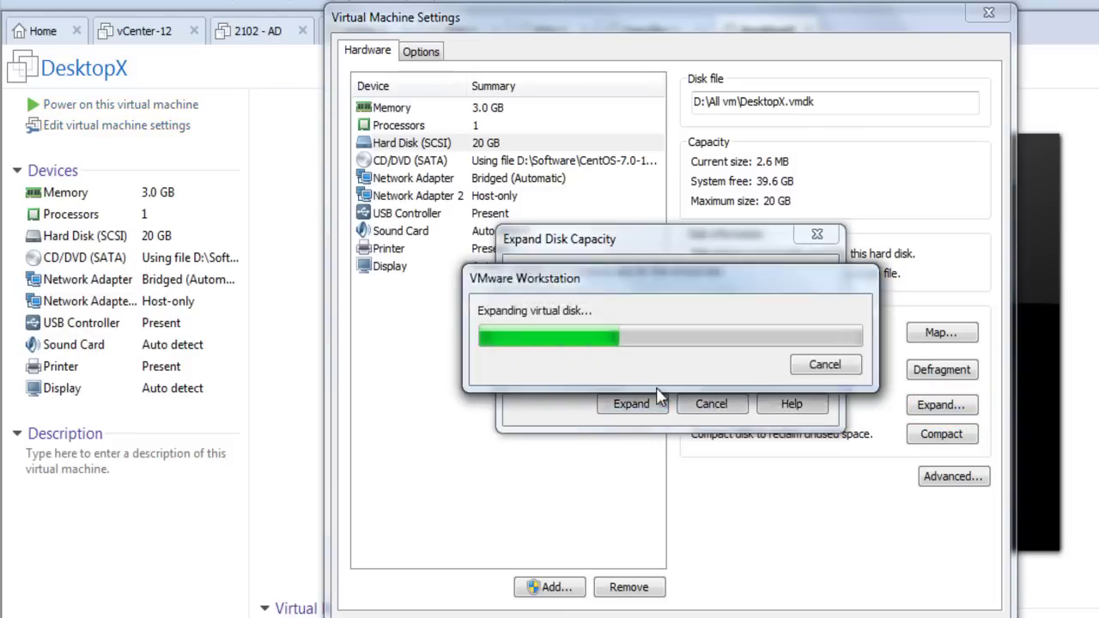
pyautogui.click(777, 365)
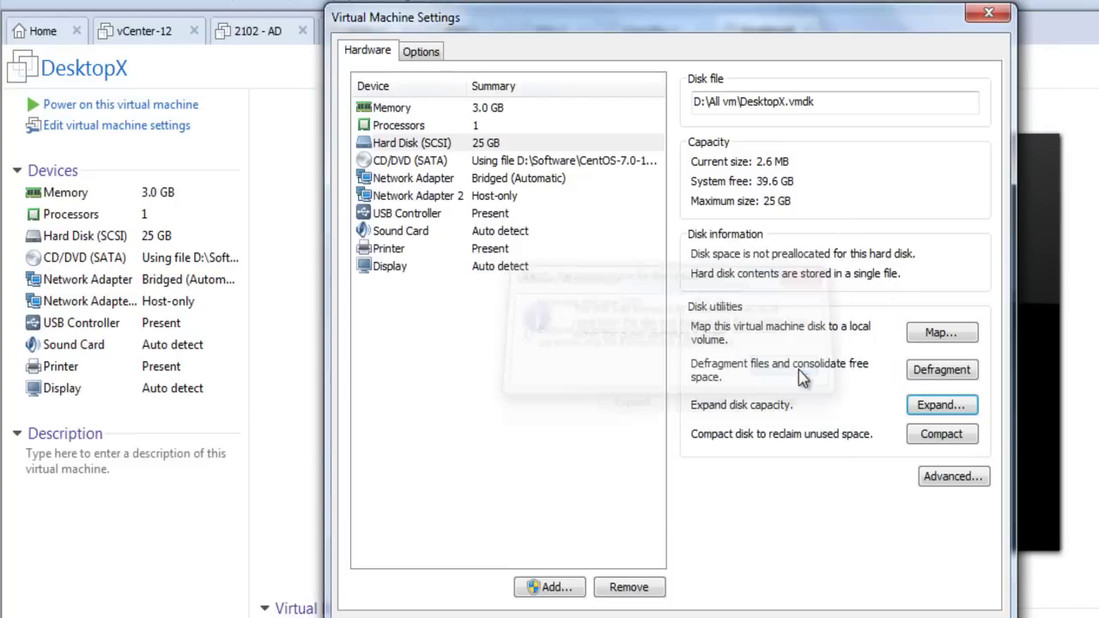
pyautogui.press('Escape')
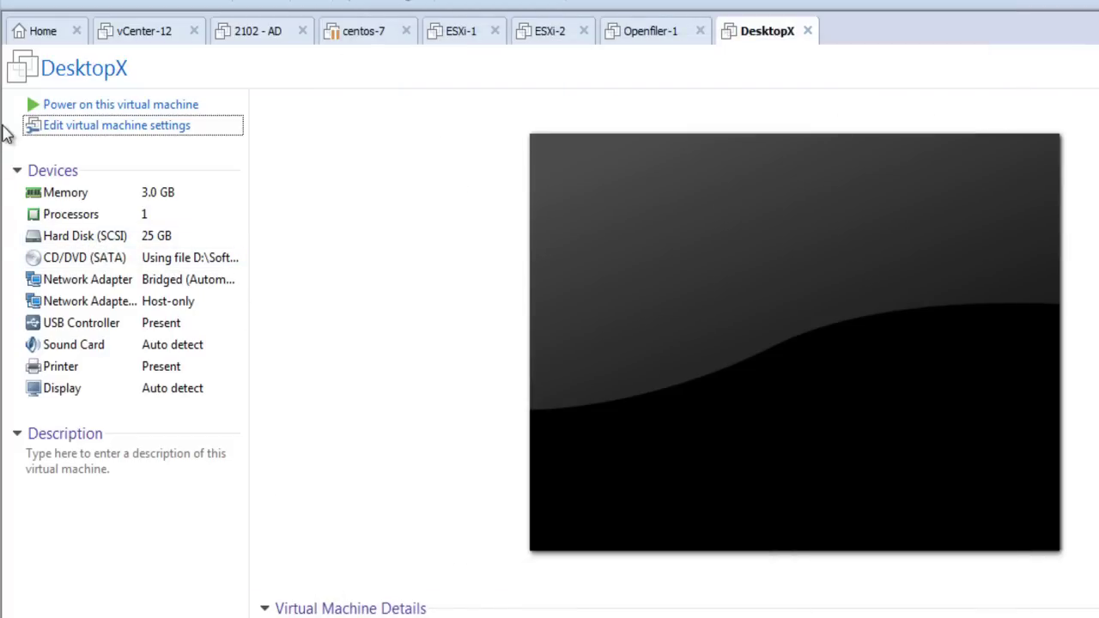
# Power on DesktopX and highlight Install CentOS 7 in the installer menu
pyautogui.click(253, 3)
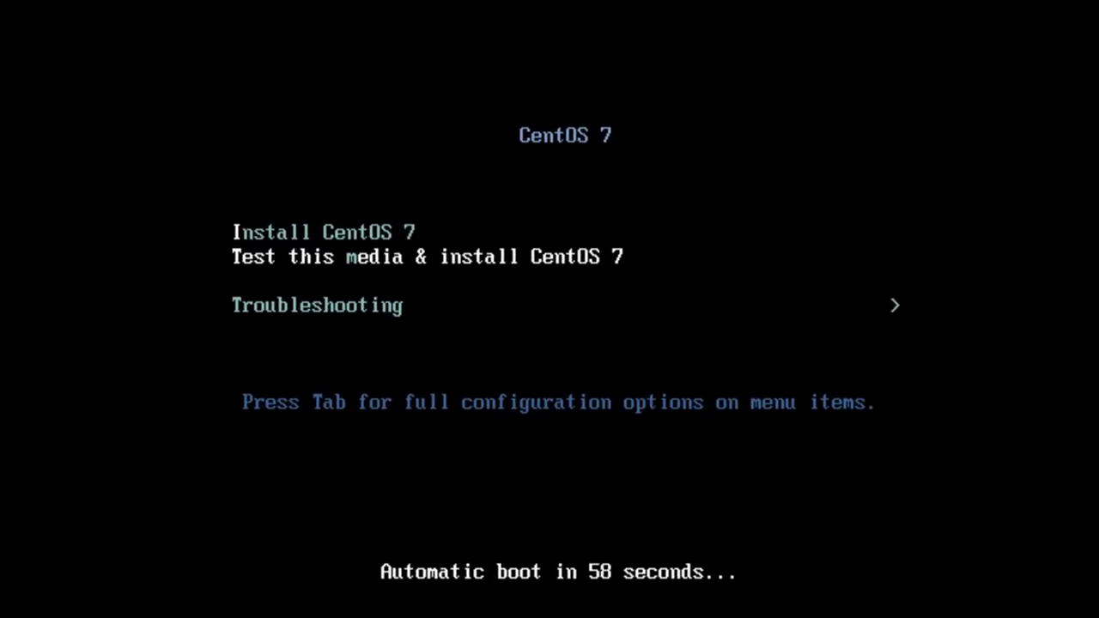
pyautogui.press('Up')
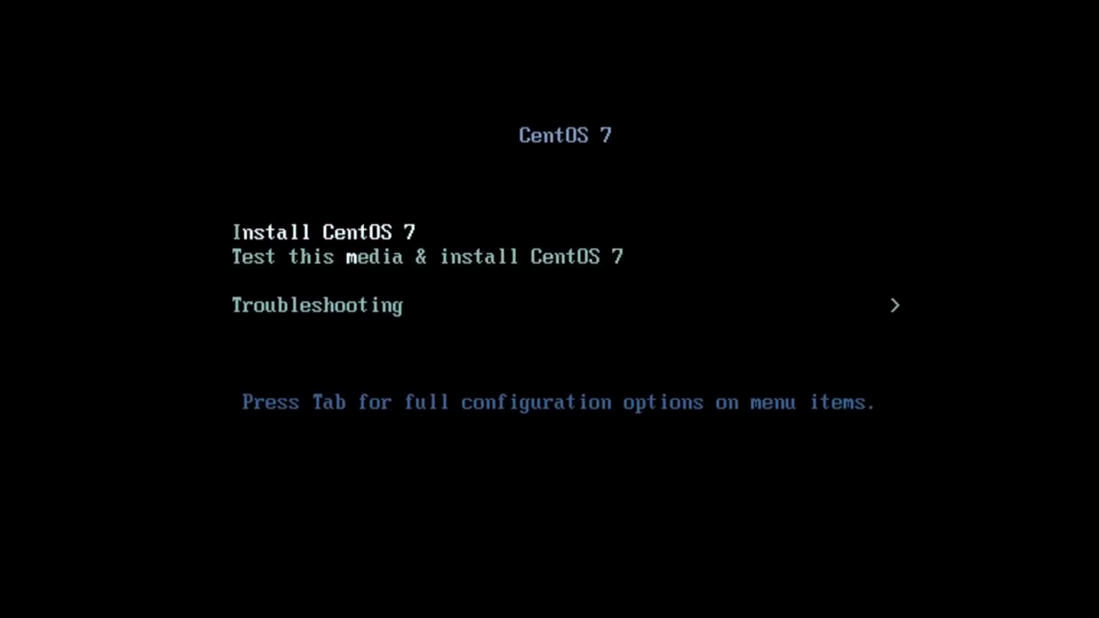